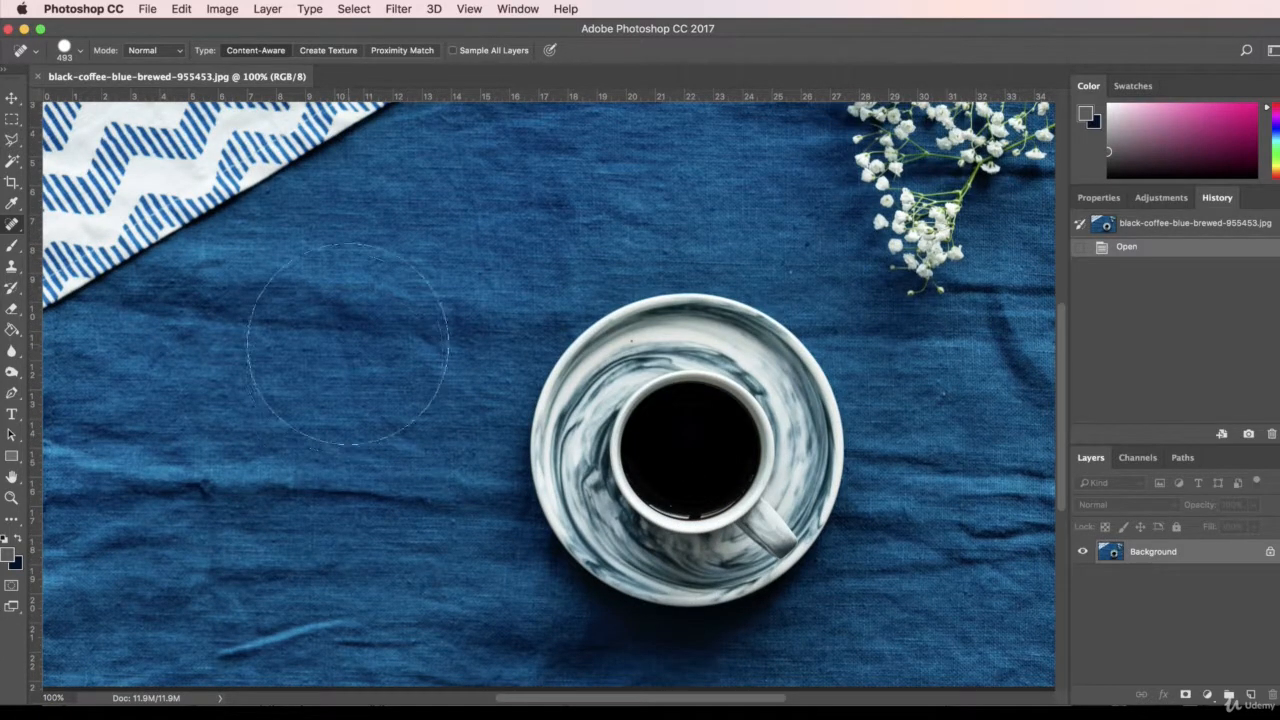
- Convert the locked Background into a regular layer named Layer 0
{"action": "double_click", "coordinate": [1237, 553]}
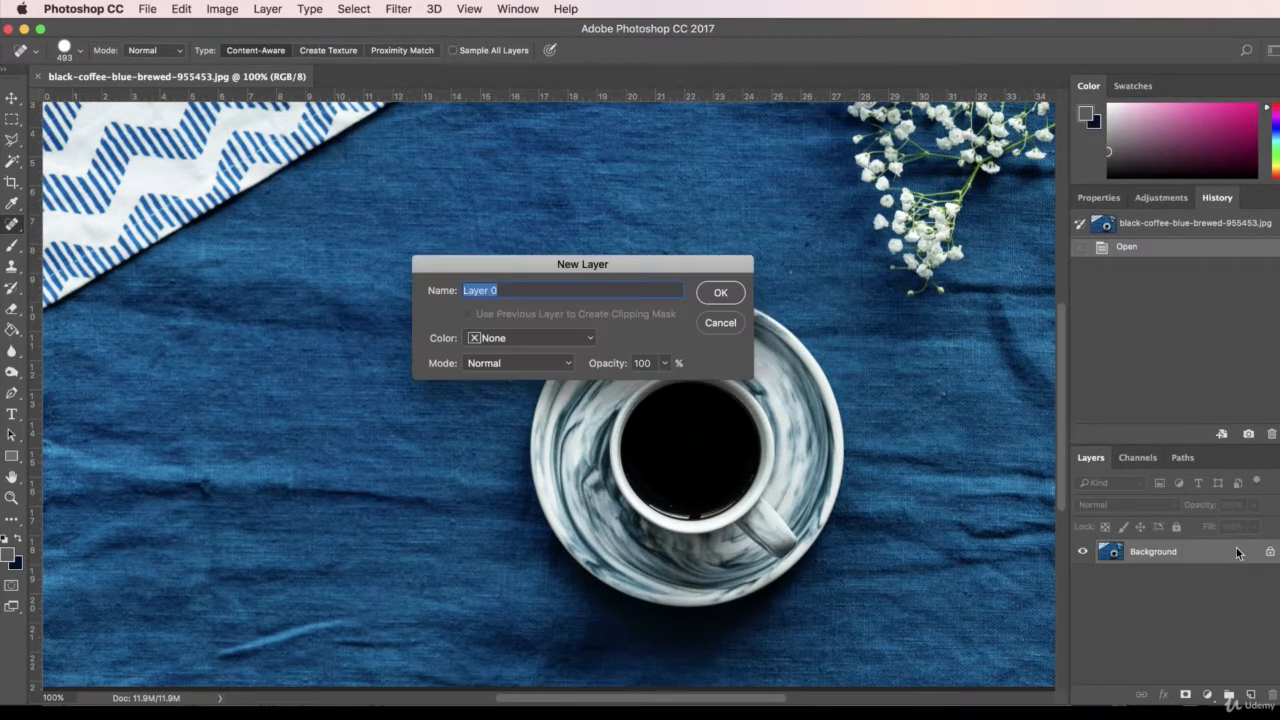
{"action": "left_click", "coordinate": [719, 294]}
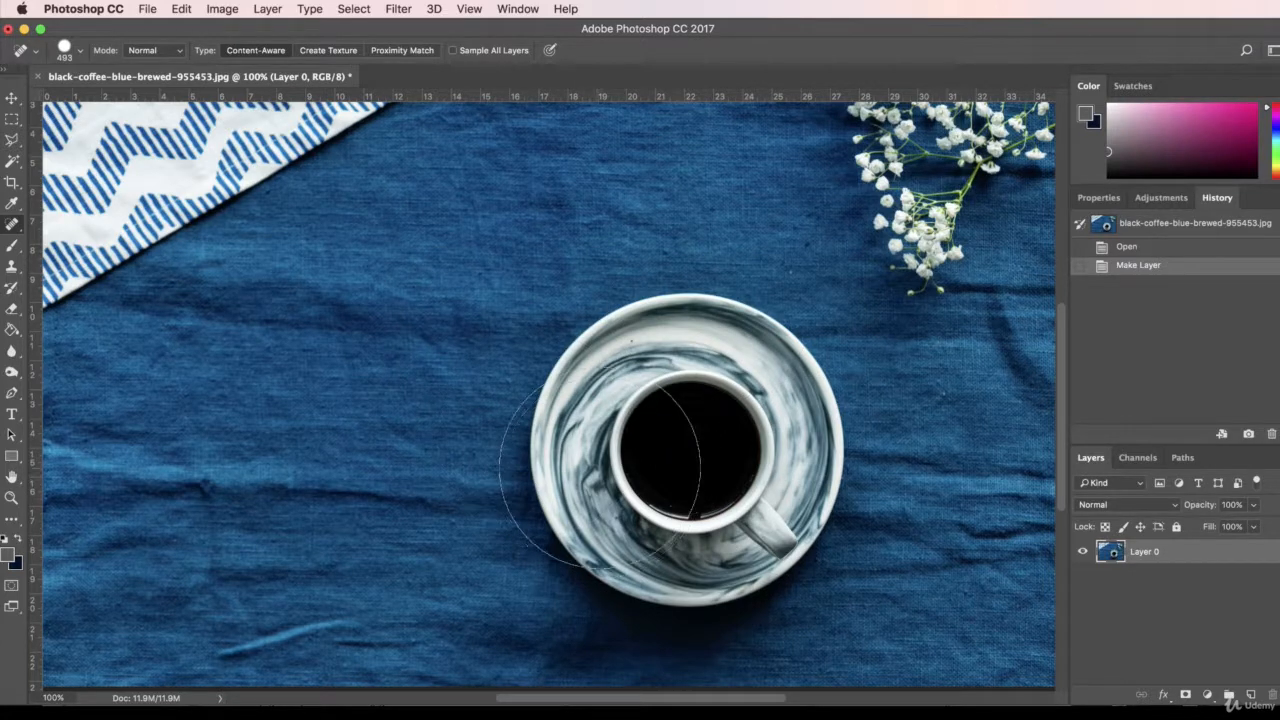
- Paint out the coffee cup and saucer with the content-aware Spot Healing Brush, then undo the second healing stroke
{"action": "right_click", "coordinate": [20, 228]}
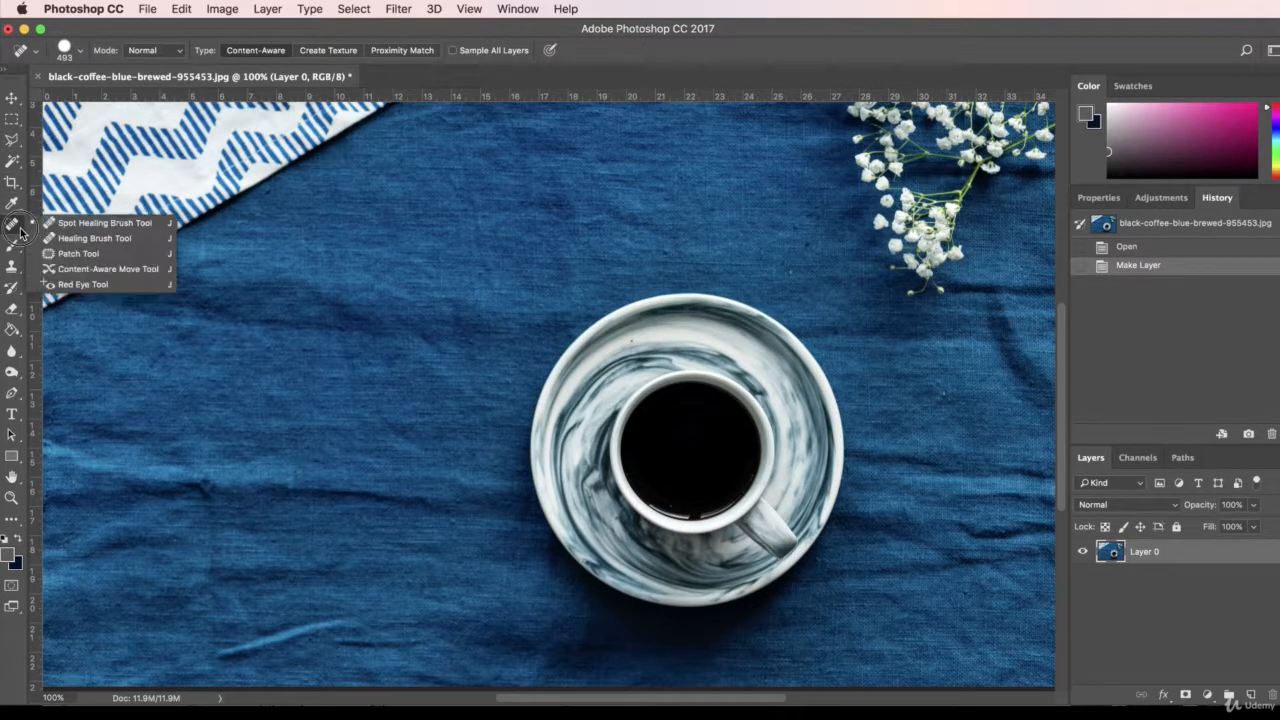
{"action": "left_click", "coordinate": [80, 226]}
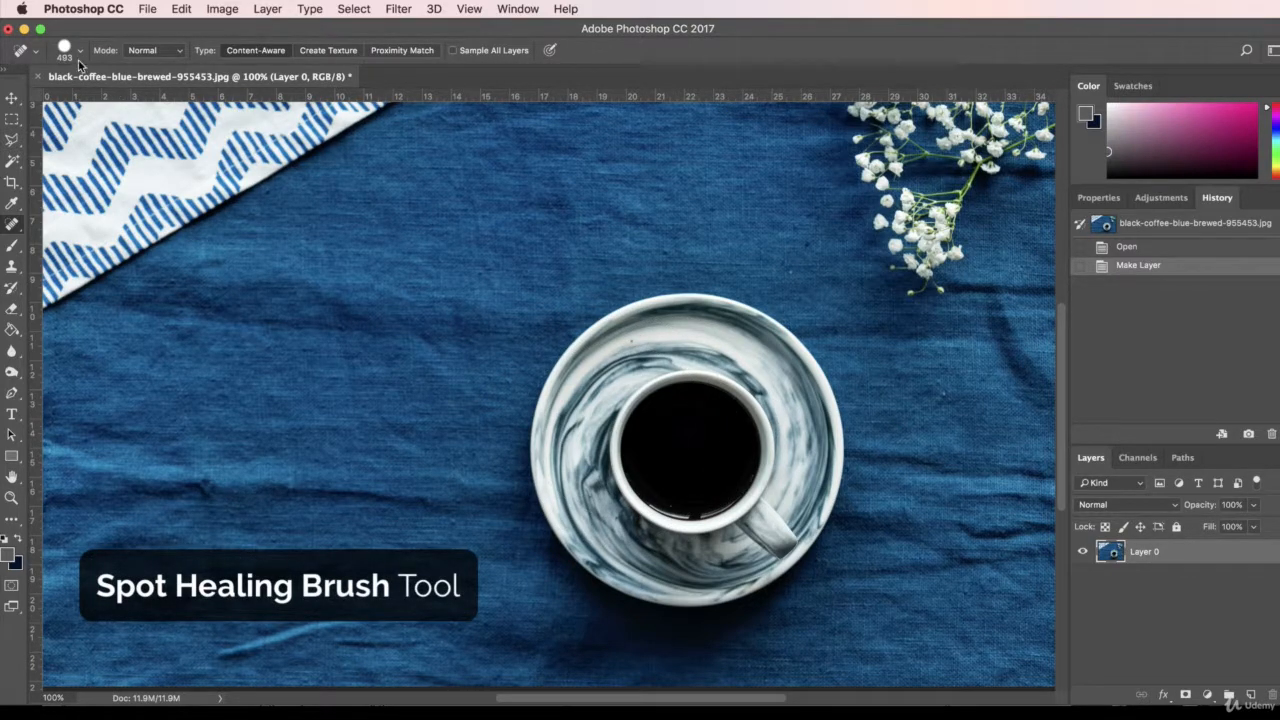
{"action": "mouse_move", "coordinate": [608, 432]}
{"action": "left_mouse_down"}
{"action": "mouse_move", "coordinate": [652, 388]}
{"action": "mouse_move", "coordinate": [720, 390]}
{"action": "mouse_move", "coordinate": [805, 430]}
{"action": "mouse_move", "coordinate": [770, 545]}
{"action": "mouse_move", "coordinate": [665, 590]}
{"action": "mouse_move", "coordinate": [565, 505]}
{"action": "left_mouse_up"}
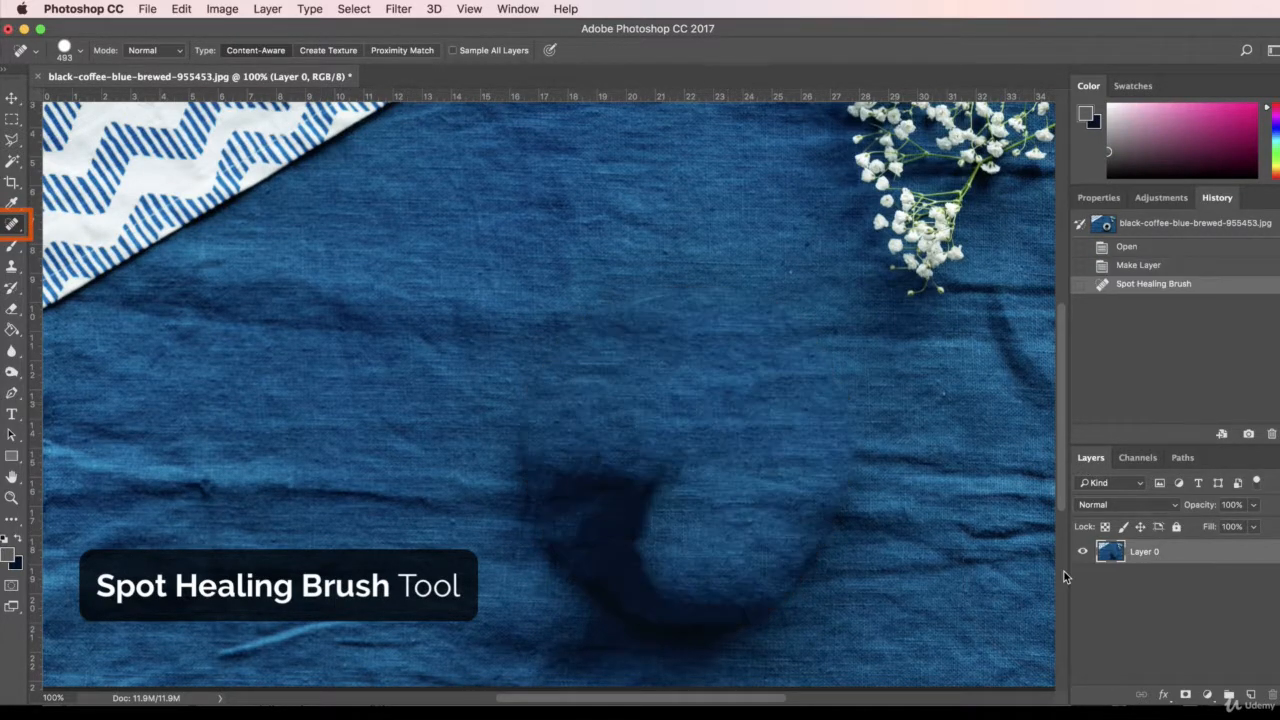
{"action": "mouse_move", "coordinate": [610, 305]}
{"action": "left_mouse_down"}
{"action": "mouse_move", "coordinate": [587, 349]}
{"action": "mouse_move", "coordinate": [560, 444]}
{"action": "mouse_move", "coordinate": [634, 543]}
{"action": "left_mouse_up"}
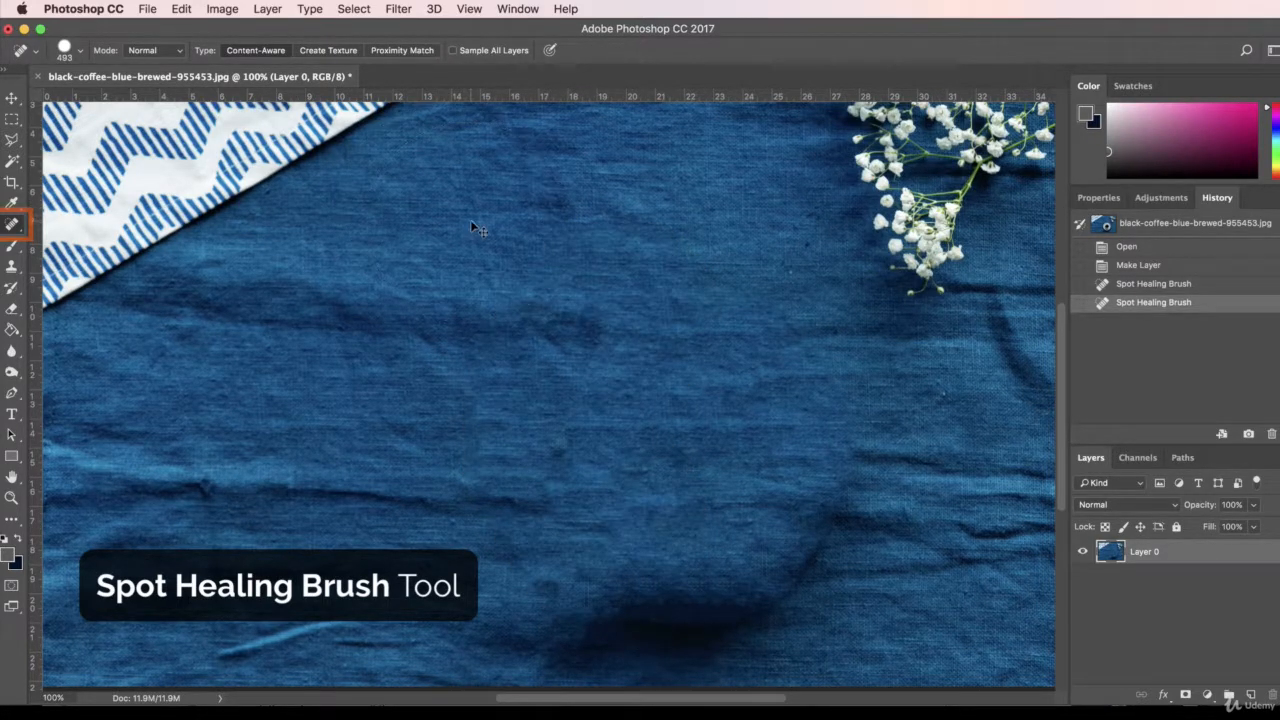
{"action": "key", "text": "super+z"}
- Reduce the Spot Healing Brush to 166 px and paint away the dark shadow remnants and blotches where the saucer stood
{"action": "left_click", "coordinate": [81, 52]}
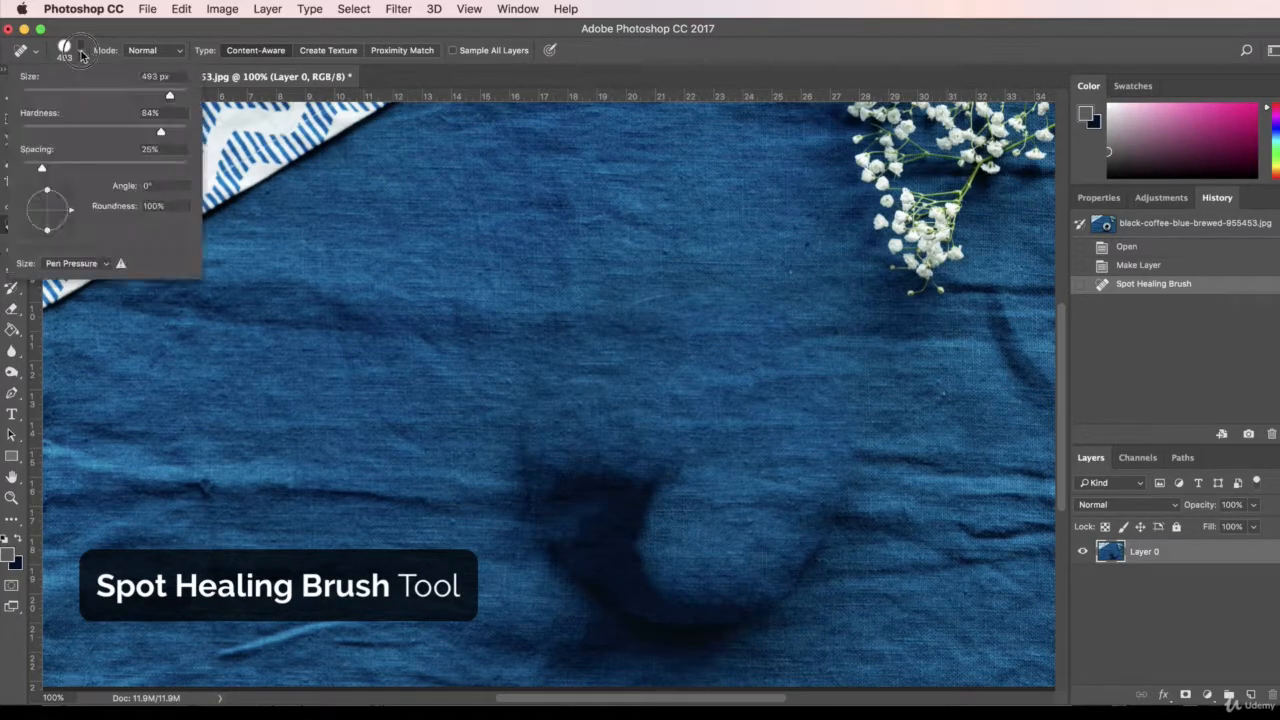
{"action": "mouse_move", "coordinate": [561, 528]}
{"action": "left_mouse_down"}
{"action": "mouse_move", "coordinate": [523, 443]}
{"action": "mouse_move", "coordinate": [654, 483]}
{"action": "mouse_move", "coordinate": [586, 543]}
{"action": "mouse_move", "coordinate": [639, 600]}
{"action": "mouse_move", "coordinate": [780, 591]}
{"action": "mouse_move", "coordinate": [850, 486]}
{"action": "left_mouse_up"}
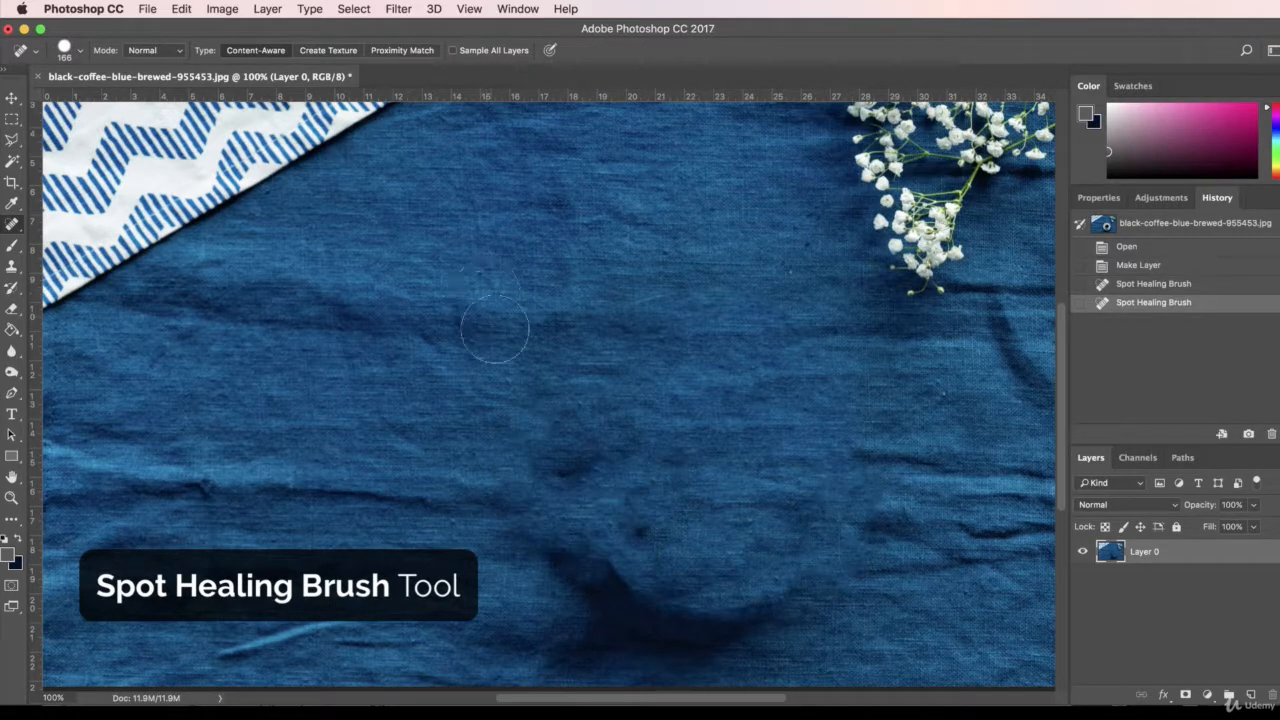
{"action": "left_click_drag", "start_coordinate": [568, 485], "coordinate": [575, 452]}
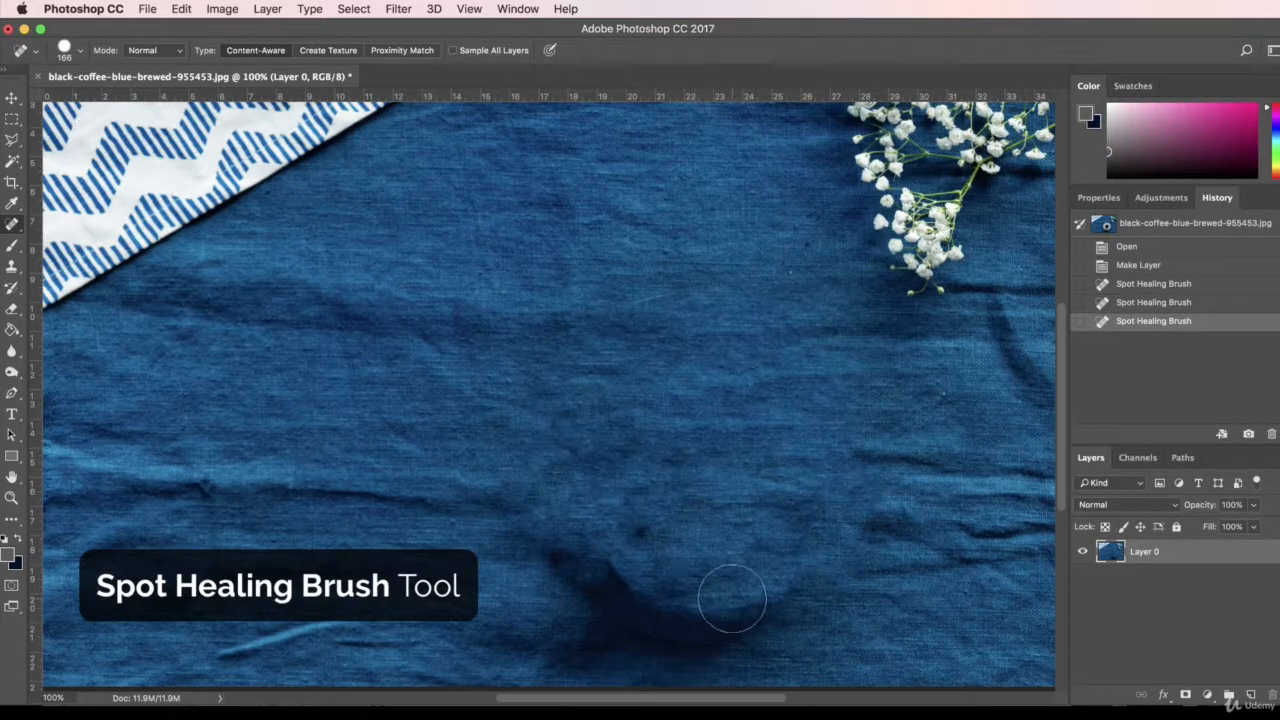
{"action": "left_click_drag", "start_coordinate": [790, 545], "coordinate": [808, 522]}
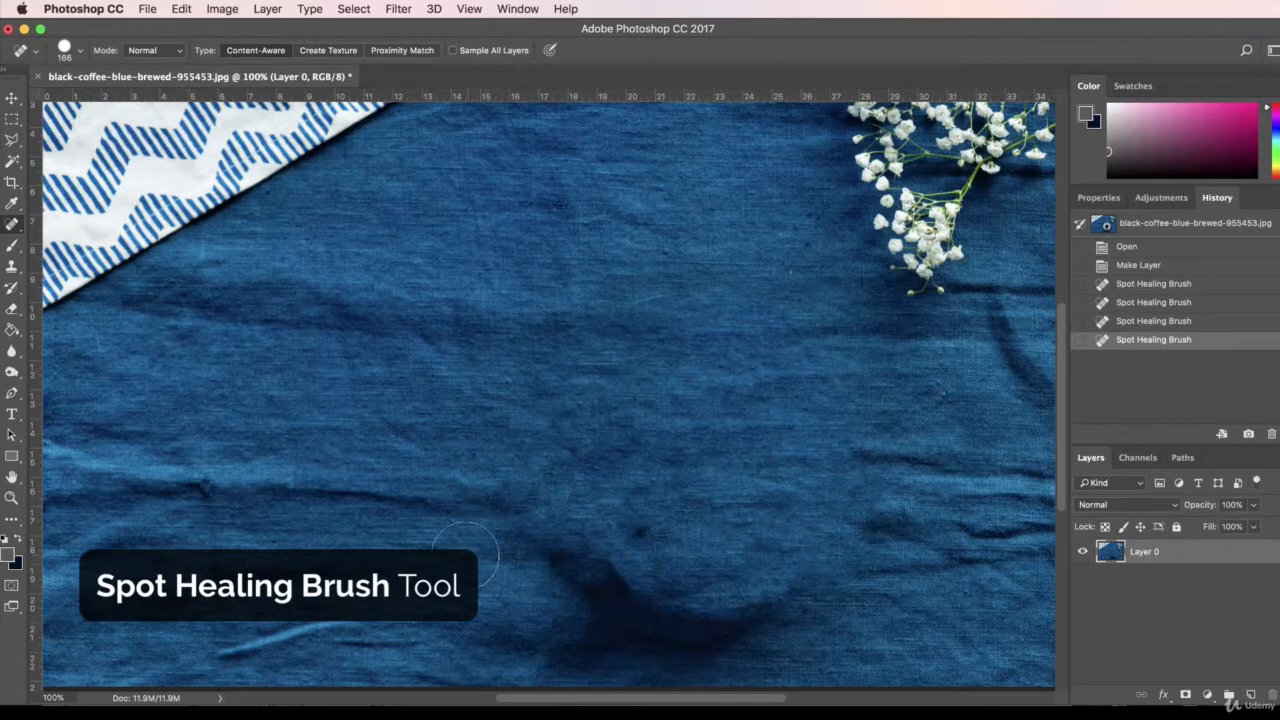
{"action": "mouse_move", "coordinate": [531, 543]}
{"action": "left_mouse_down"}
{"action": "mouse_move", "coordinate": [697, 609]}
{"action": "mouse_move", "coordinate": [794, 586]}
{"action": "mouse_move", "coordinate": [560, 622]}
{"action": "left_mouse_up"}
{"action": "mouse_move", "coordinate": [475, 630]}
{"action": "left_mouse_down"}
{"action": "mouse_move", "coordinate": [702, 654]}
{"action": "mouse_move", "coordinate": [763, 644]}
{"action": "mouse_move", "coordinate": [601, 605]}
{"action": "mouse_move", "coordinate": [723, 663]}
{"action": "left_mouse_up"}
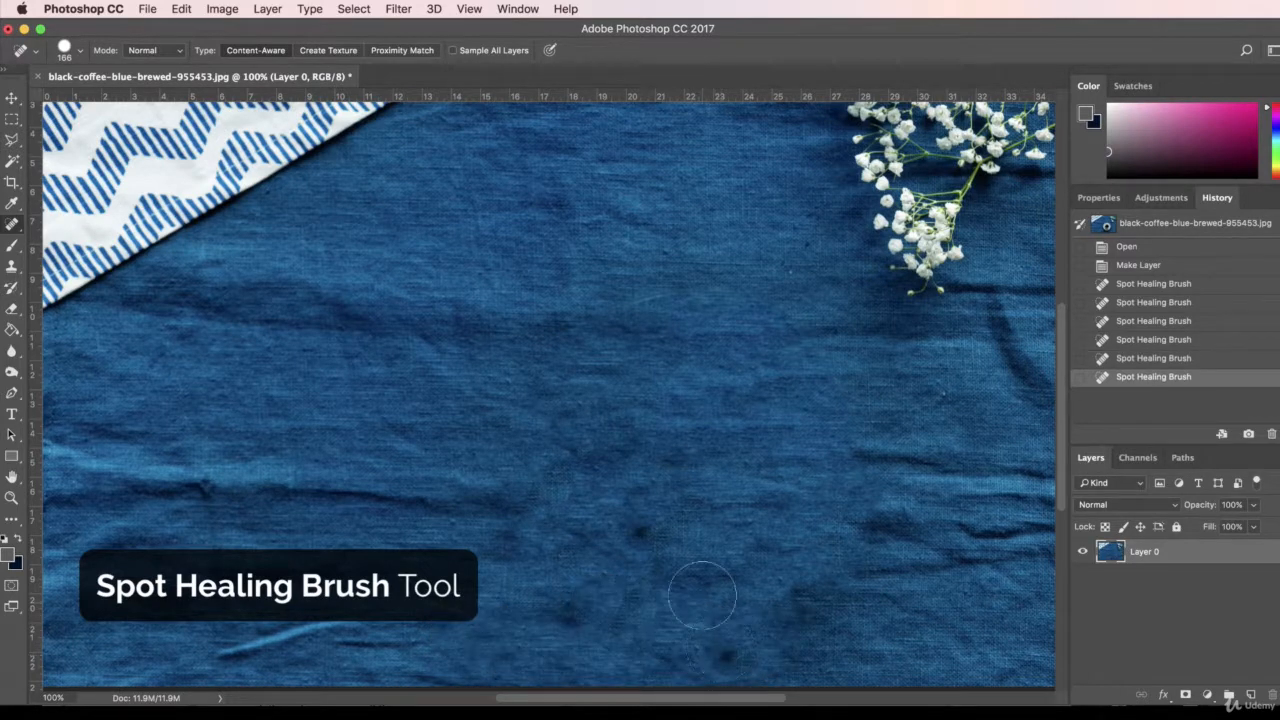
{"action": "mouse_move", "coordinate": [692, 562]}
{"action": "left_mouse_down"}
{"action": "mouse_move", "coordinate": [650, 531]}
{"action": "mouse_move", "coordinate": [668, 578]}
{"action": "left_mouse_up"}
{"action": "mouse_move", "coordinate": [678, 645]}
{"action": "left_mouse_down"}
{"action": "mouse_move", "coordinate": [736, 650]}
{"action": "mouse_move", "coordinate": [736, 632]}
{"action": "left_mouse_up"}
{"action": "mouse_move", "coordinate": [614, 629]}
{"action": "left_mouse_down"}
{"action": "mouse_move", "coordinate": [563, 605]}
{"action": "mouse_move", "coordinate": [651, 634]}
{"action": "left_mouse_up"}
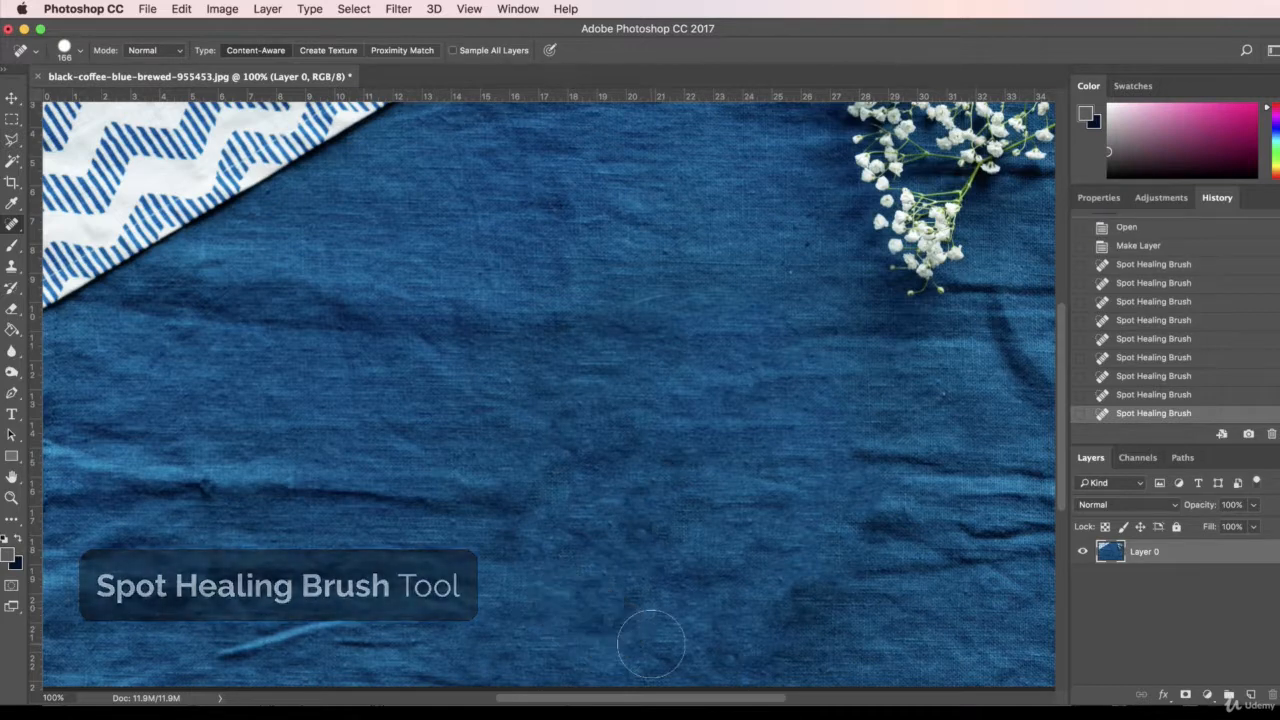
{"action": "left_click_drag", "start_coordinate": [372, 472], "coordinate": [669, 508]}
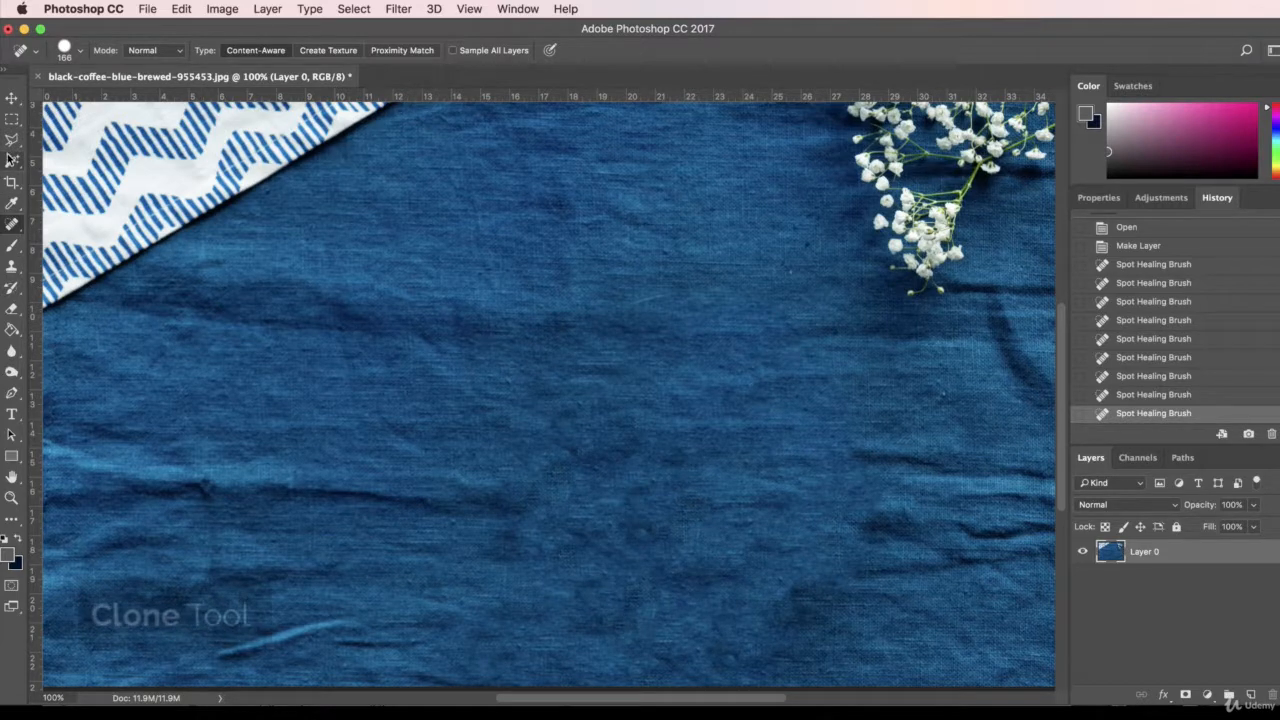
- Set the Clone Stamp brush to 396 px and sample the horizontal fabric crease on Layer 0
{"action": "key", "text": "s"}
{"action": "left_click", "coordinate": [66, 50]}
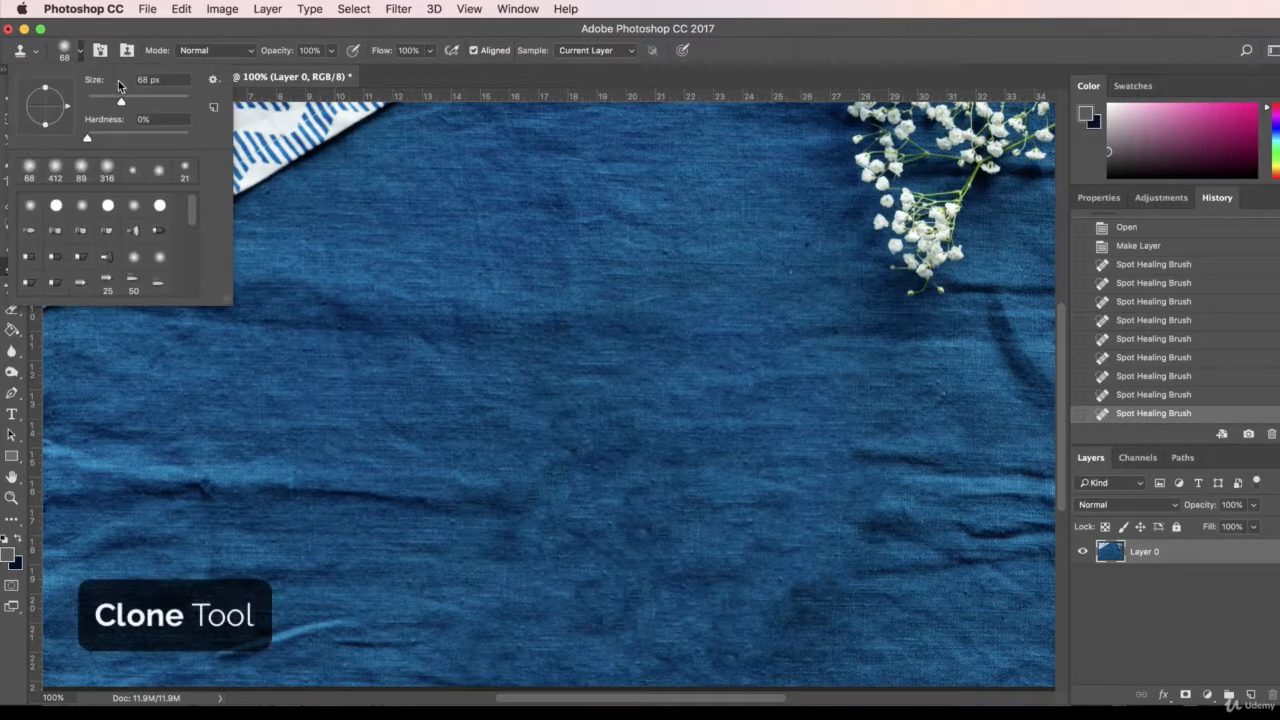
{"action": "left_click", "coordinate": [166, 101]}
{"action": "left_click", "coordinate": [1230, 623]}
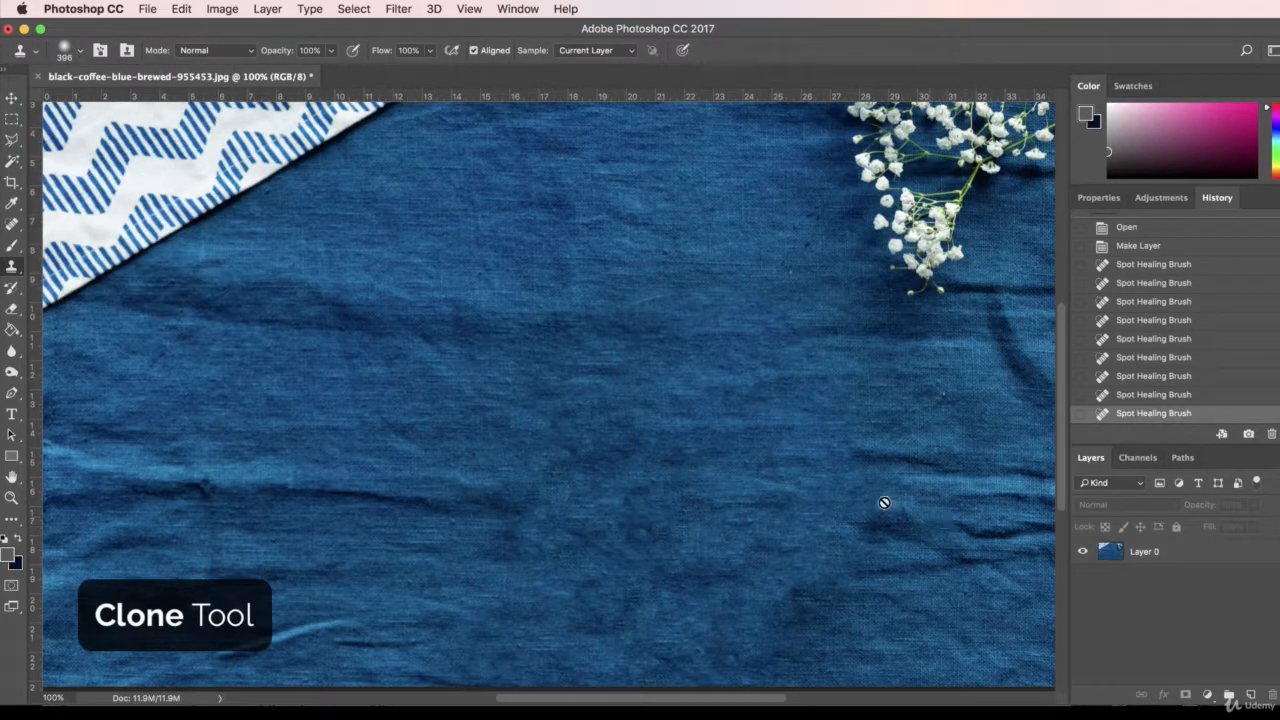
{"action": "left_click", "coordinate": [1210, 555]}
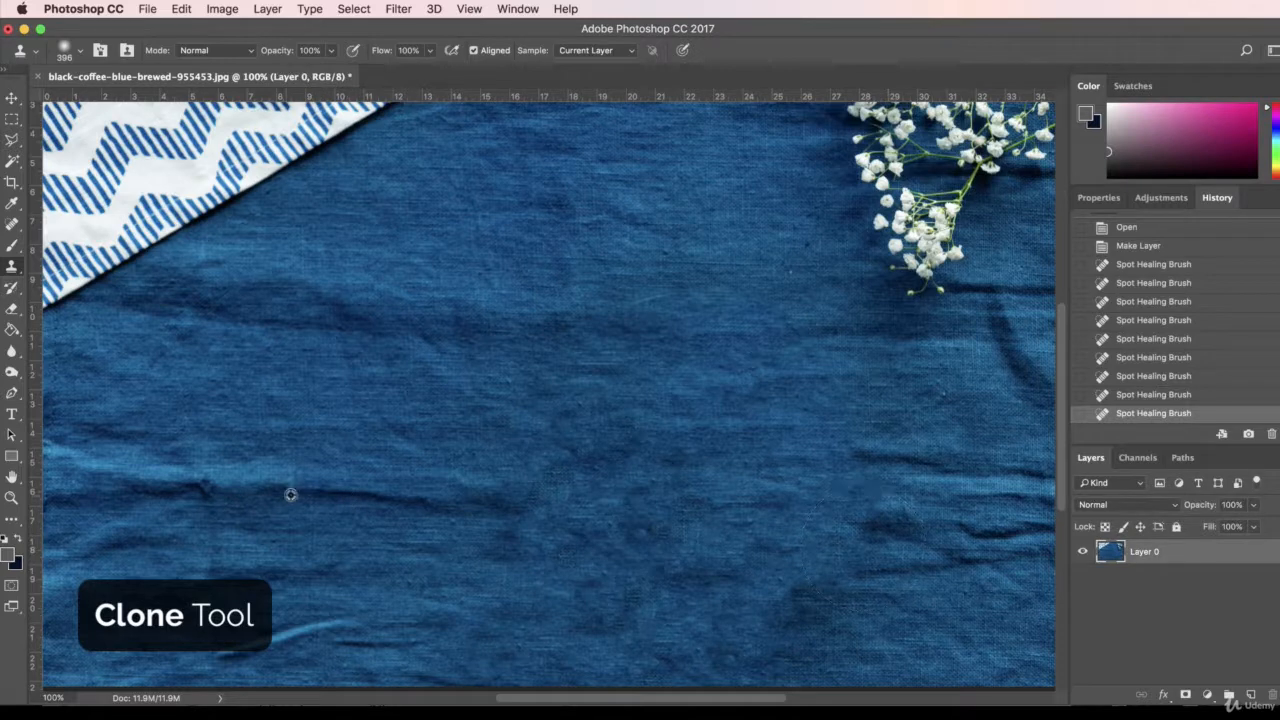
- Add a new layer and clone the horizontal crease onto it across the middle of the cloth, comparing with the layer hidden and shown
{"action": "left_click", "coordinate": [1251, 695]}
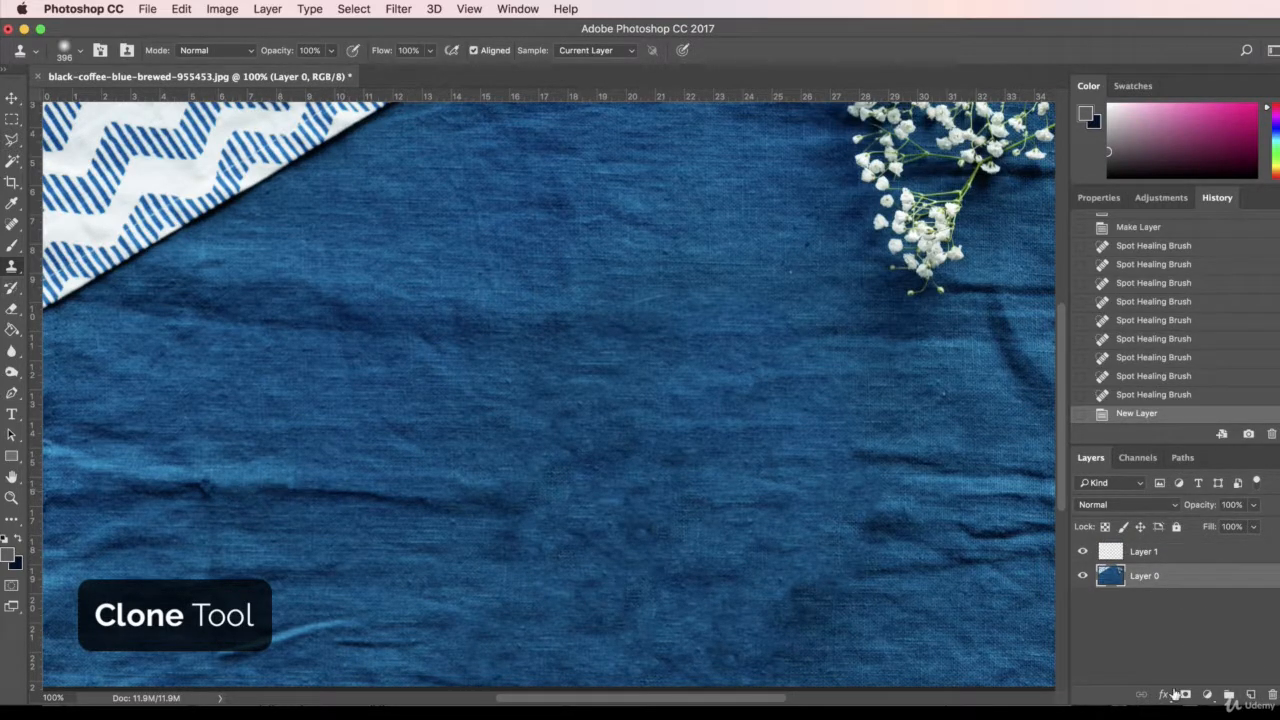
{"action": "left_click", "coordinate": [1205, 553]}
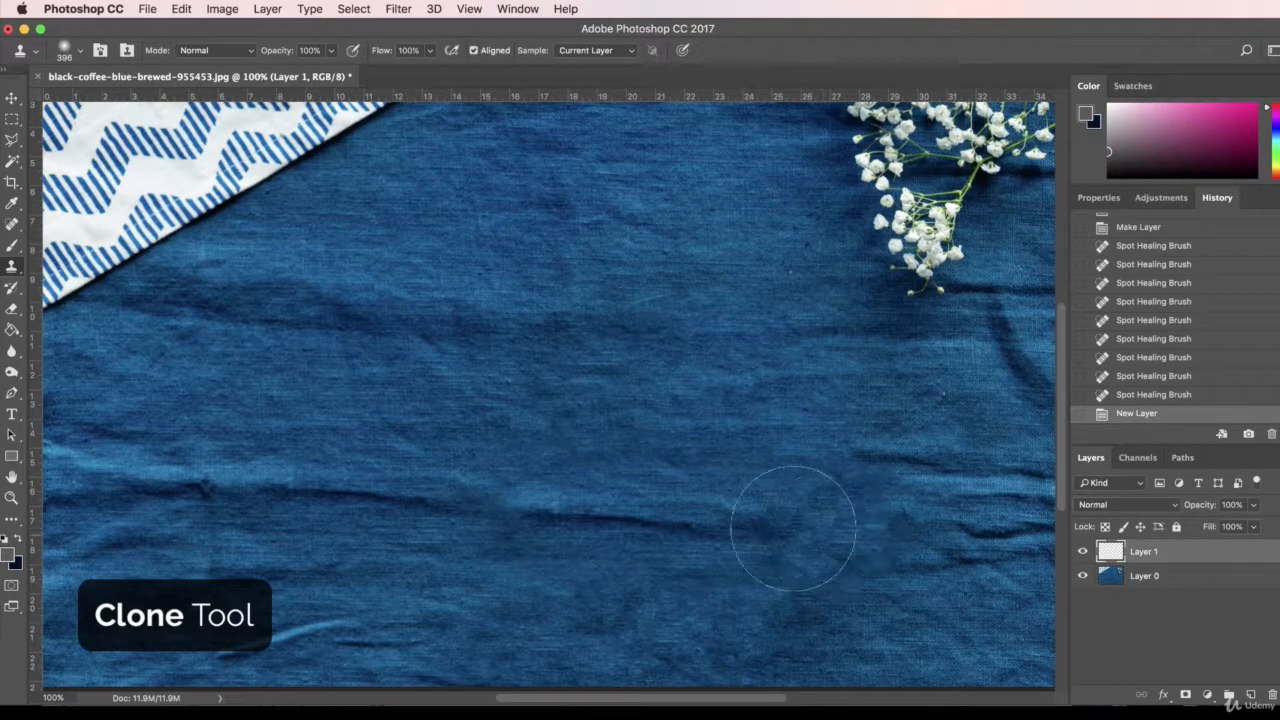
{"action": "left_click_drag", "start_coordinate": [475, 515], "coordinate": [590, 510]}
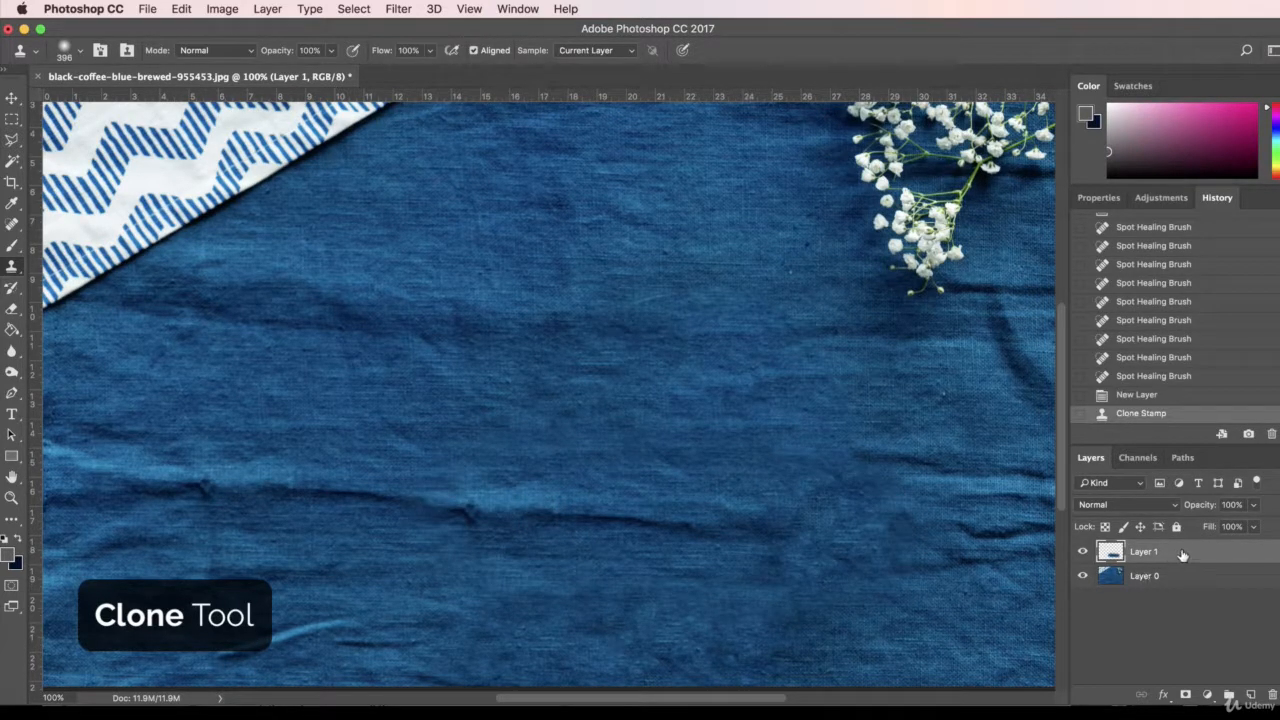
{"action": "left_click", "coordinate": [1082, 552]}
{"action": "left_click", "coordinate": [1082, 552]}
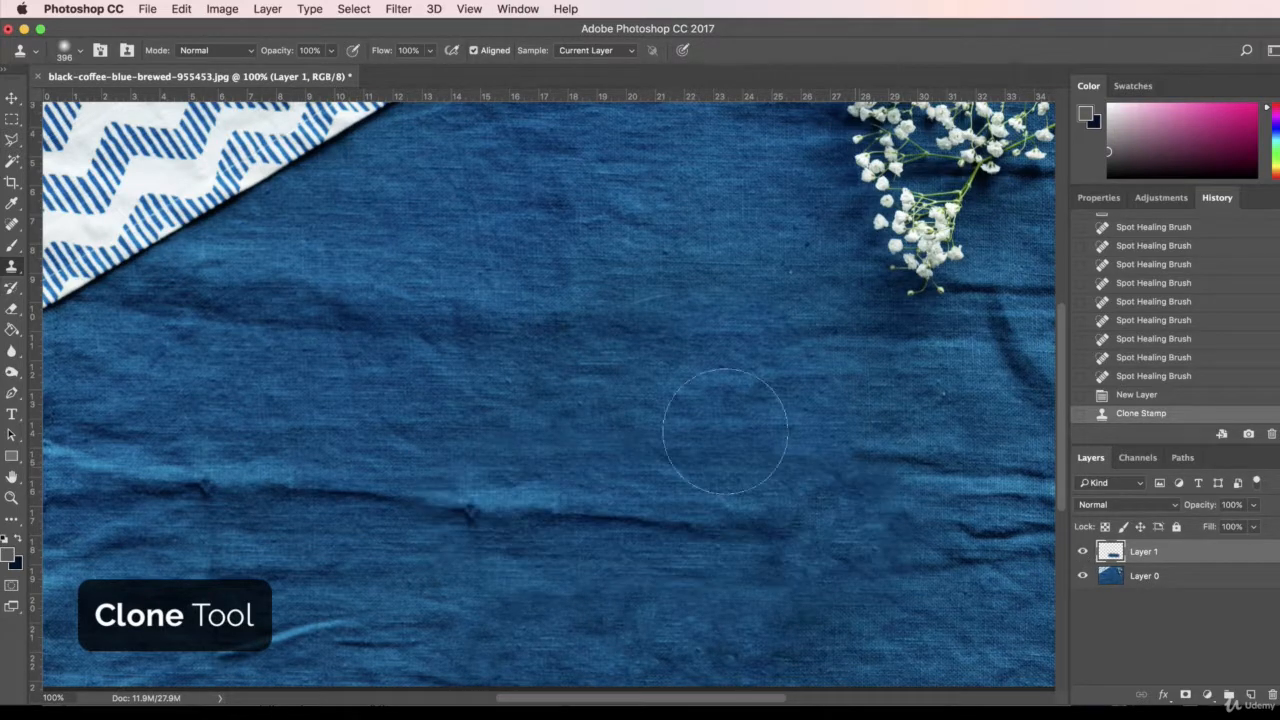
- Erase the upper edge of the cloned patch on Layer 1 with a soft 236 px Eraser to blend it into the cloth
{"action": "left_click", "coordinate": [12, 309]}
{"action": "left_click", "coordinate": [79, 50]}
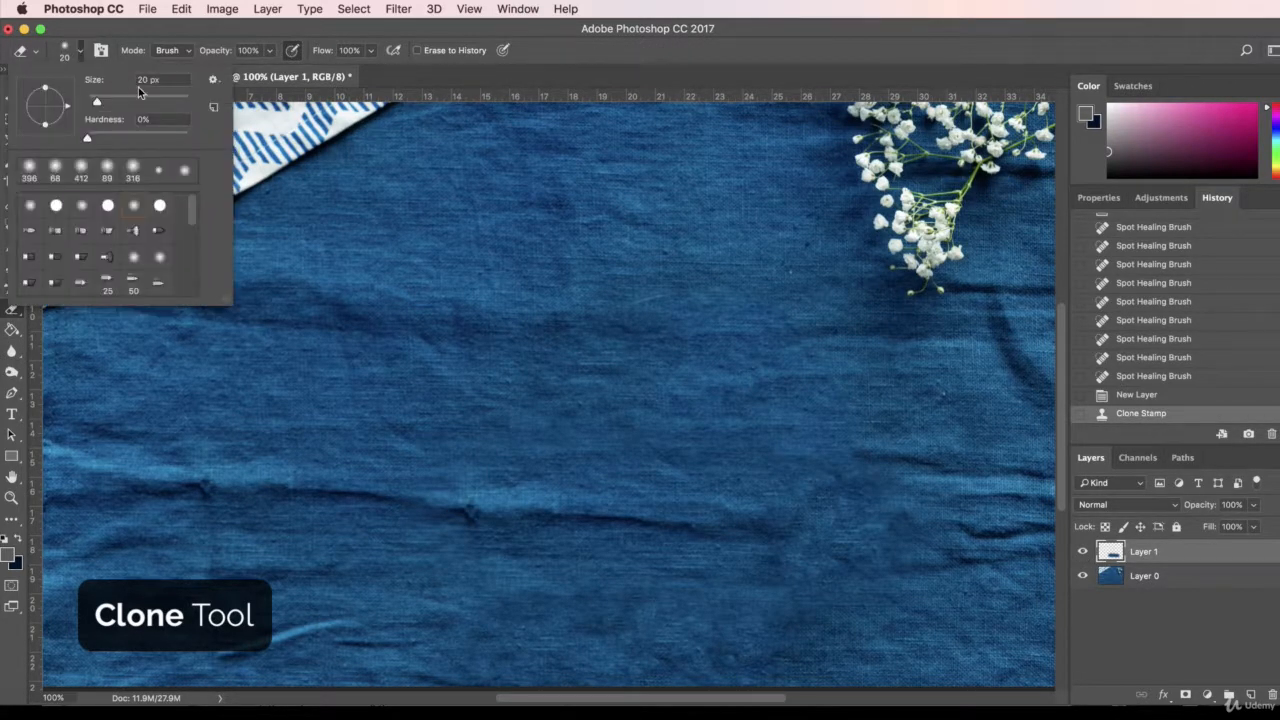
{"action": "key", "text": "Return"}
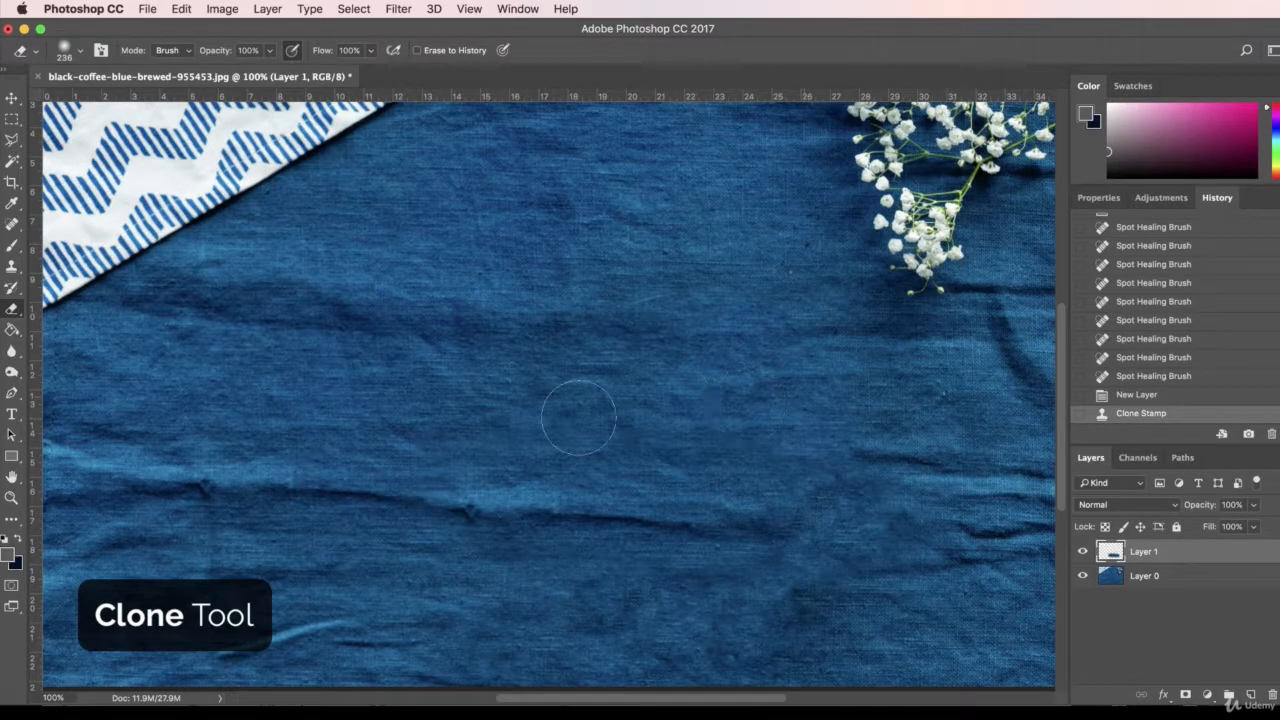
{"action": "mouse_move", "coordinate": [384, 420]}
{"action": "left_mouse_down"}
{"action": "mouse_move", "coordinate": [694, 457]}
{"action": "mouse_move", "coordinate": [963, 432]}
{"action": "mouse_move", "coordinate": [975, 418]}
{"action": "left_mouse_up"}
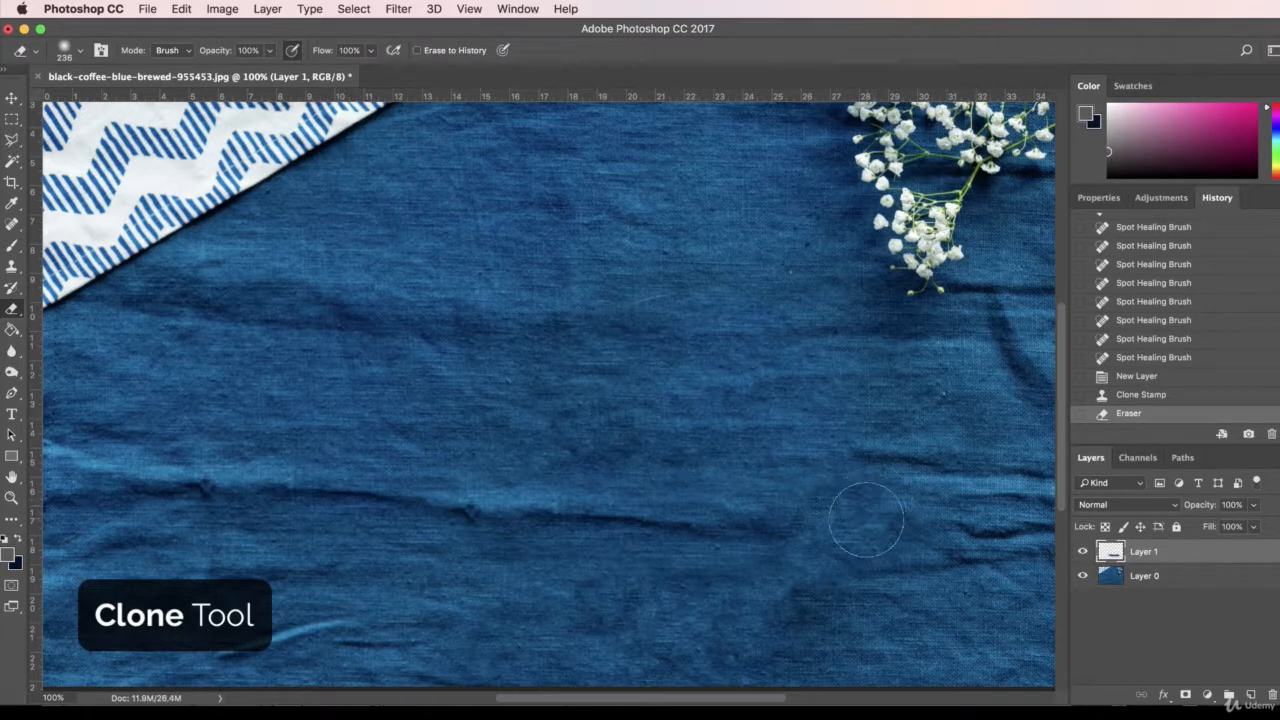
- Add another new layer above Layer 1 and make Layer 0 the active layer
{"action": "key", "text": "v"}
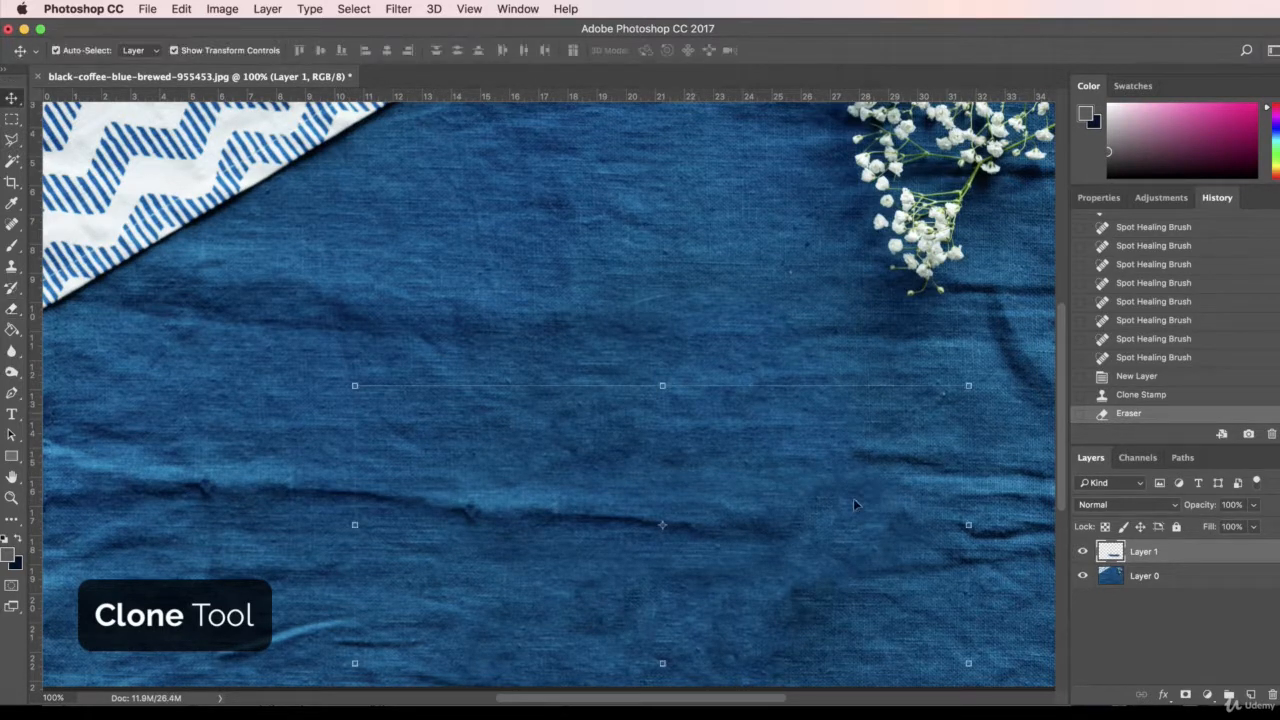
{"action": "left_click", "coordinate": [1240, 694]}
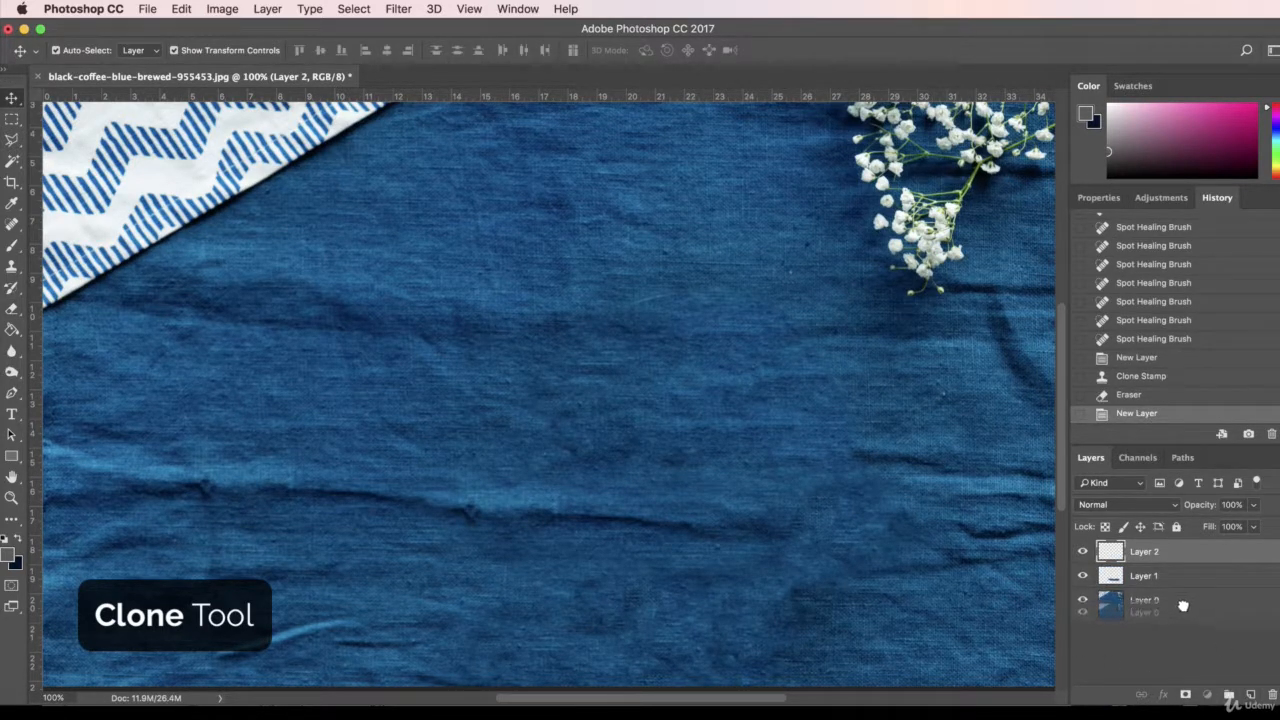
{"action": "left_click", "coordinate": [1176, 604]}
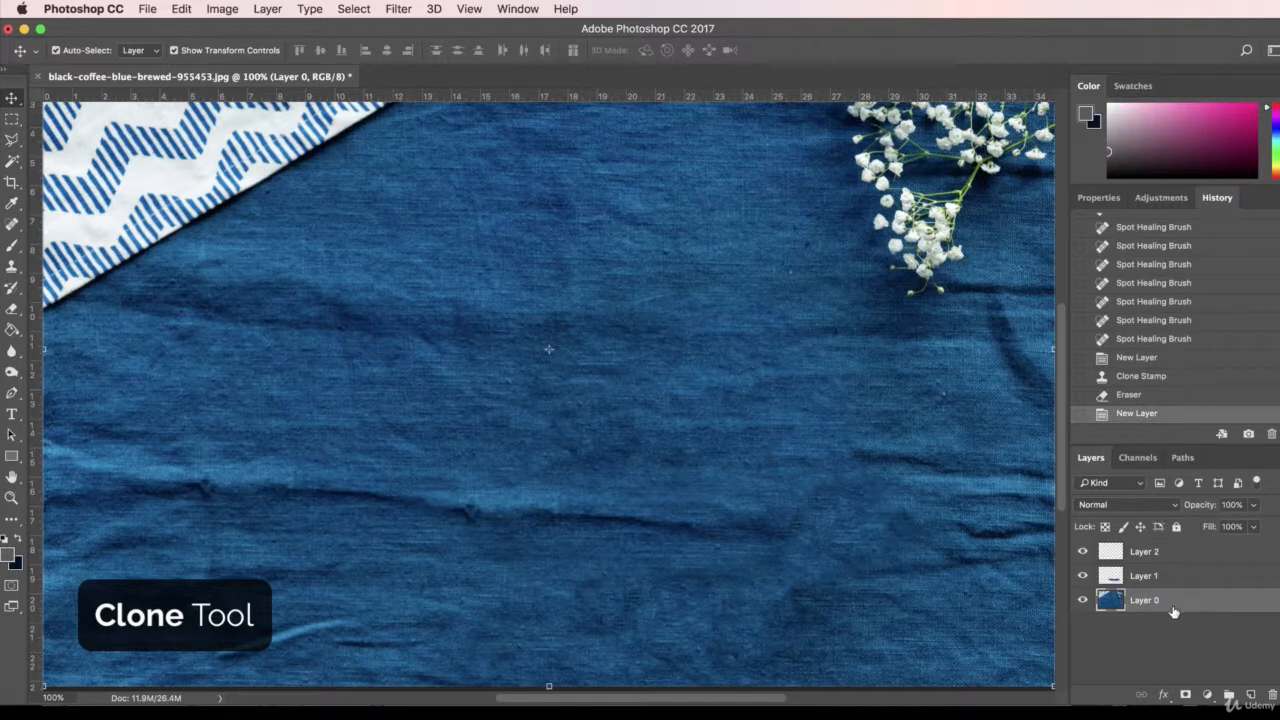
- Extend the short crease below the flowers toward the cloth's middle on Layer 0 with a 100 px Clone Stamp, and view the image at 50%
{"action": "left_click", "coordinate": [9, 267]}
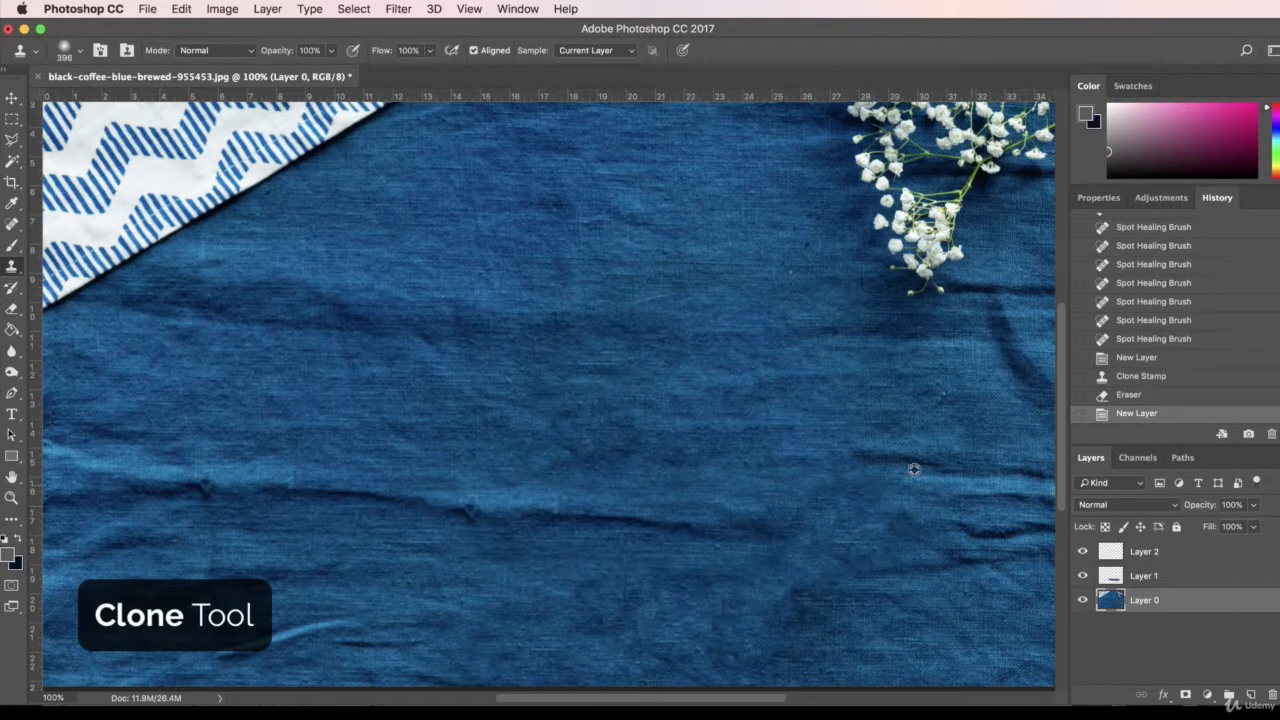
{"action": "left_click", "coordinate": [82, 50]}
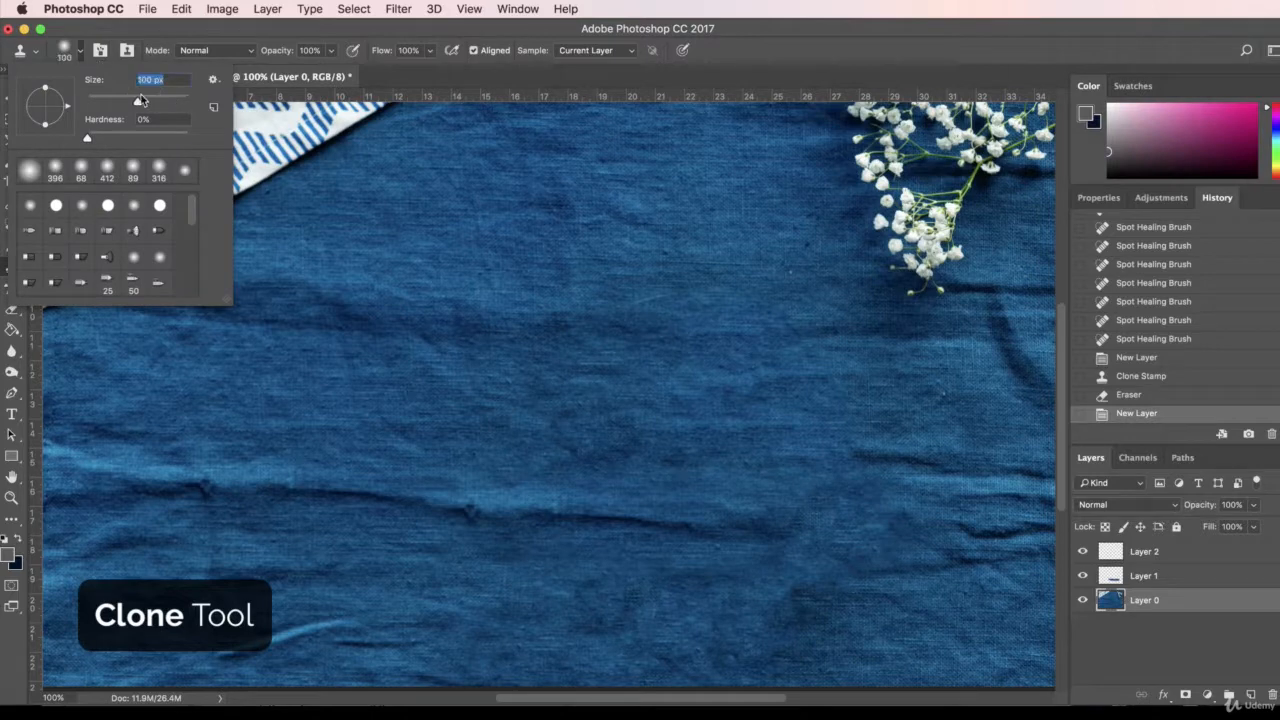
{"action": "key", "text": "Return"}
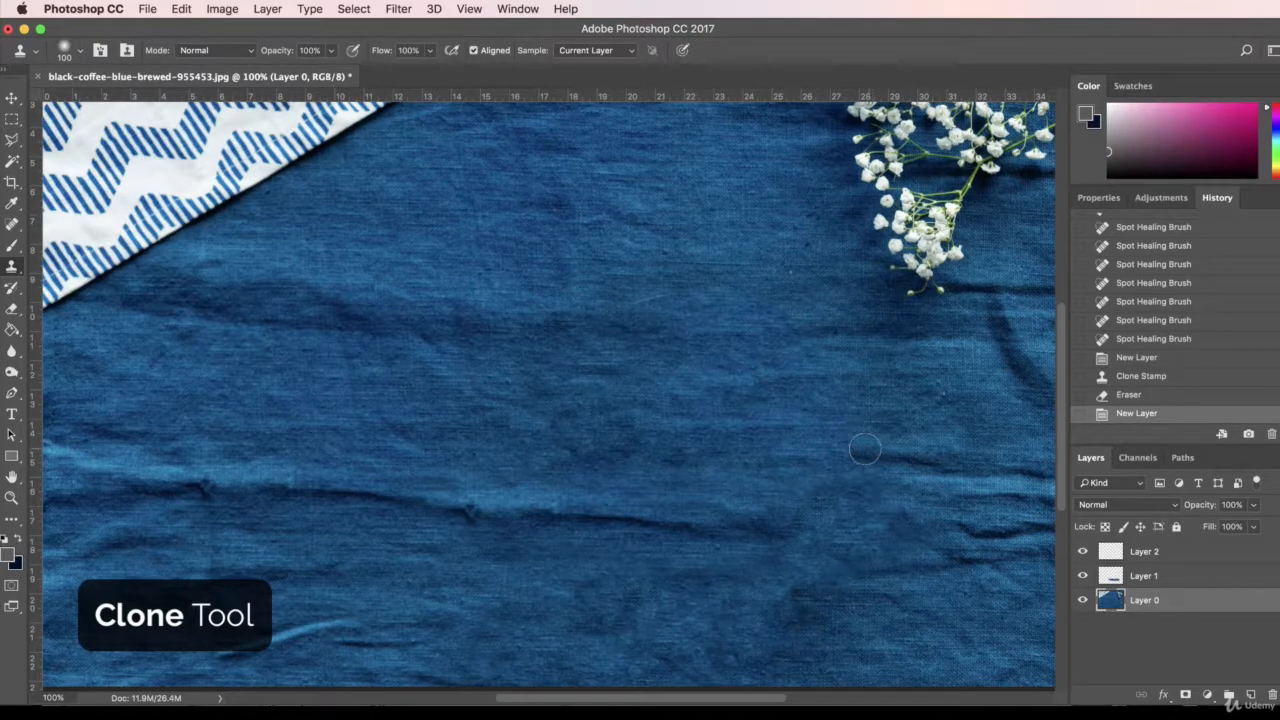
{"action": "left_click_drag", "start_coordinate": [865, 449], "coordinate": [738, 440]}
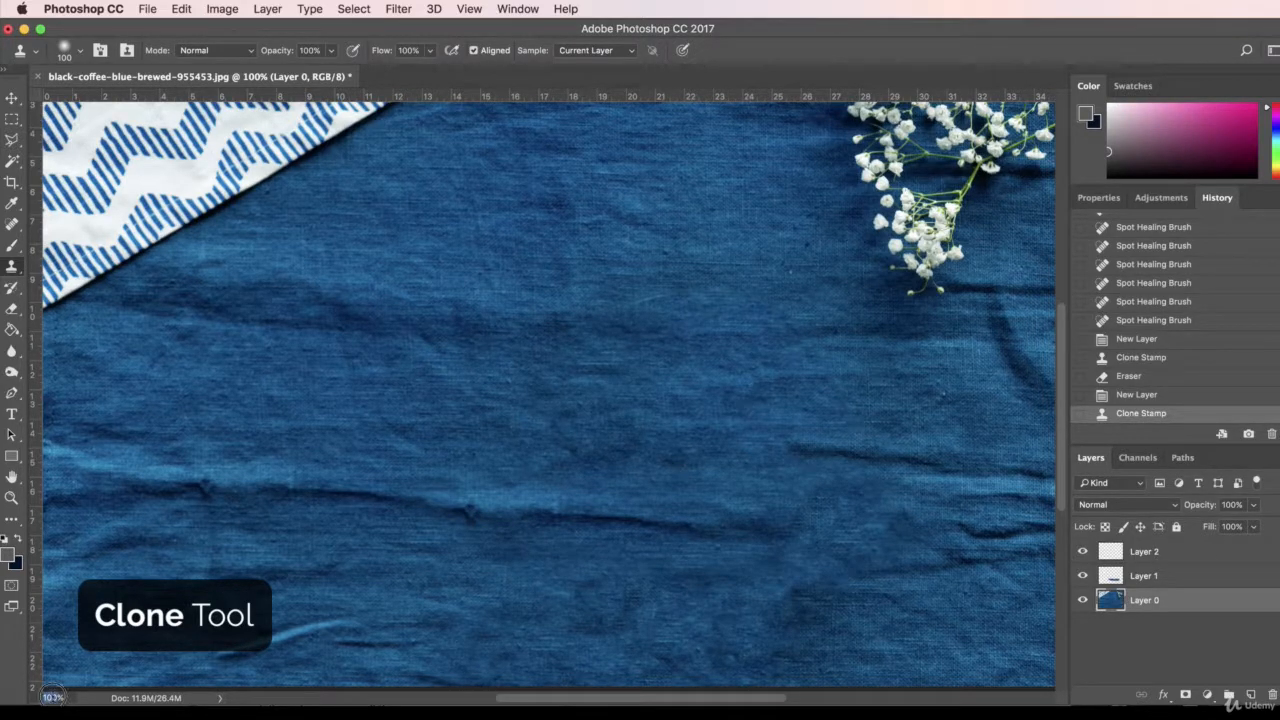
{"action": "type", "text": "50"}
{"action": "key", "text": "Return"}
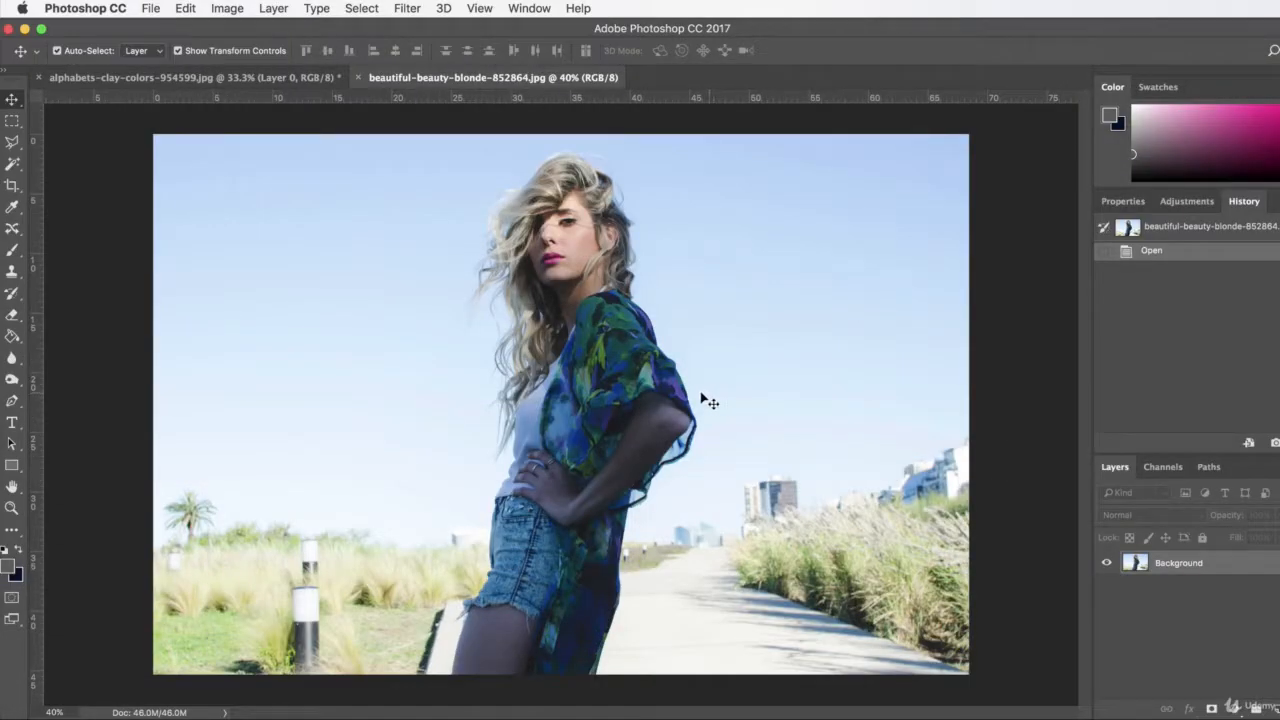
- Outline the woman loosely with the Content-Aware Move tool, from her hair down to the photo's lower edge
{"action": "left_click", "coordinate": [13, 254]}
{"action": "left_click", "coordinate": [13, 254]}
{"action": "left_click", "coordinate": [13, 229]}
{"action": "left_click", "coordinate": [16, 232]}
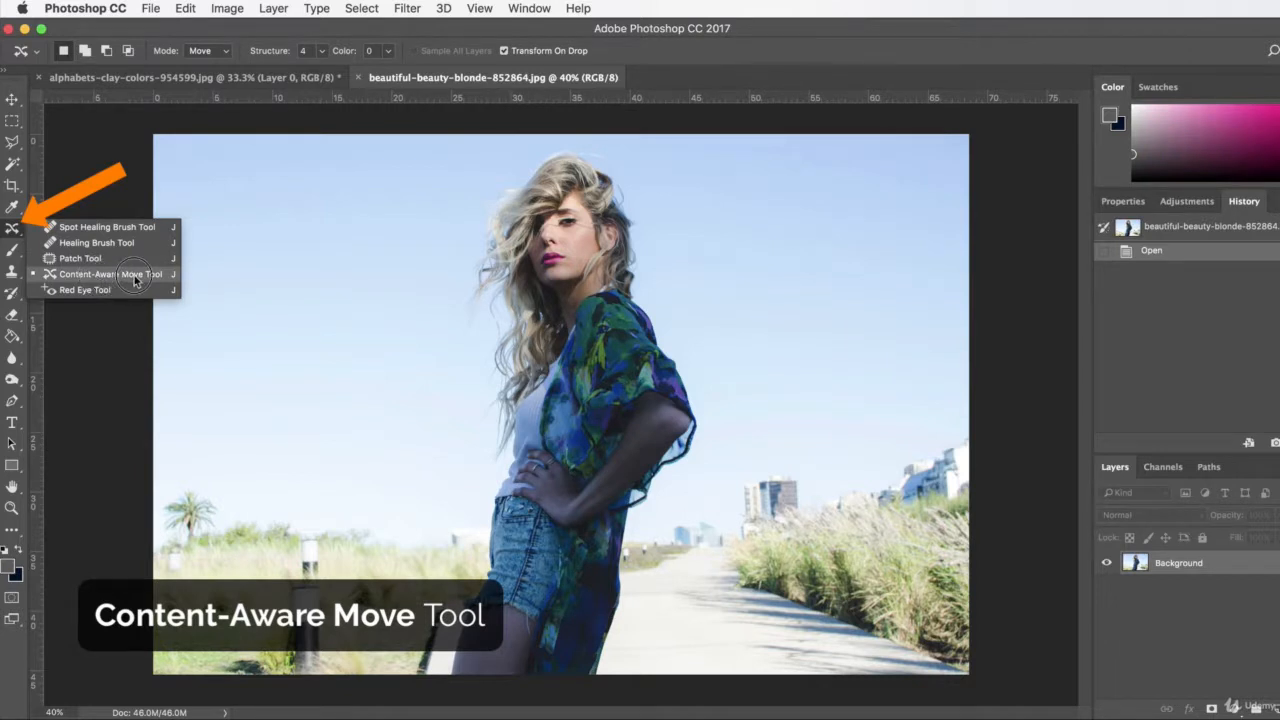
{"action": "left_click", "coordinate": [64, 275]}
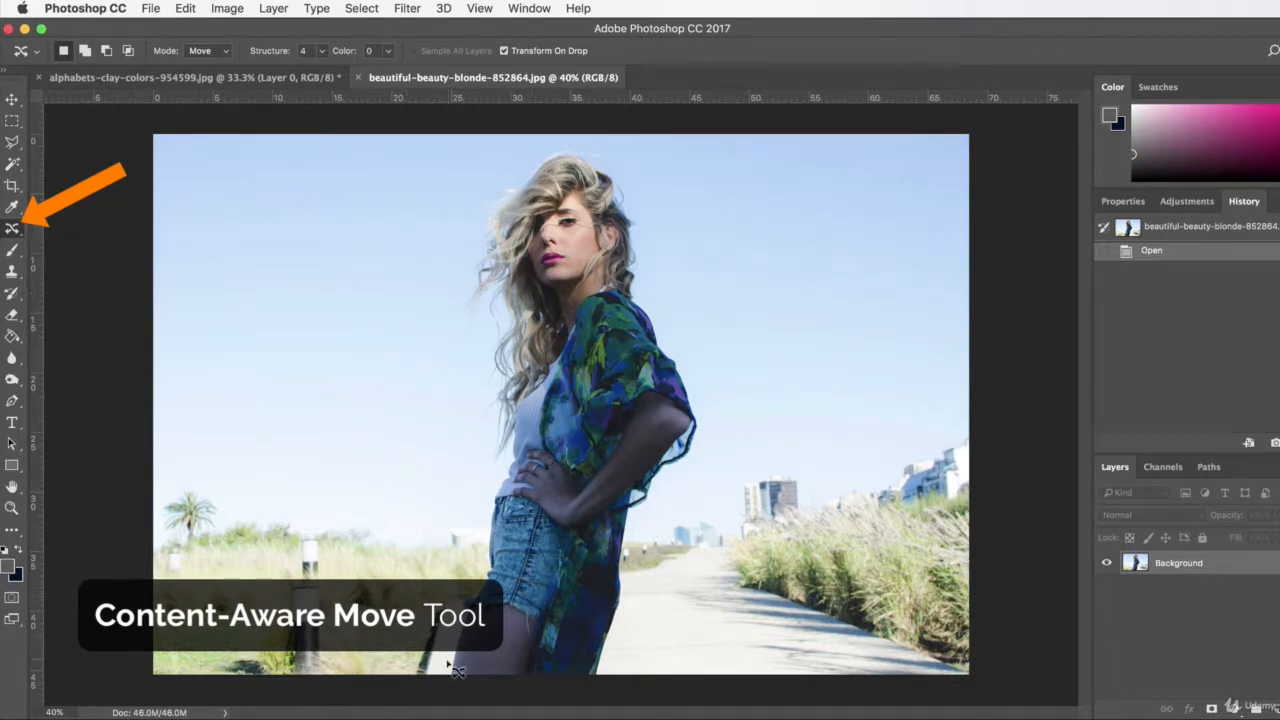
{"action": "left_click", "coordinate": [473, 586]}
{"action": "key", "text": "super+z"}
{"action": "mouse_move", "coordinate": [470, 588]}
{"action": "left_mouse_down"}
{"action": "mouse_move", "coordinate": [494, 463]}
{"action": "mouse_move", "coordinate": [484, 327]}
{"action": "mouse_move", "coordinate": [464, 288]}
{"action": "mouse_move", "coordinate": [490, 197]}
{"action": "mouse_move", "coordinate": [534, 149]}
{"action": "mouse_move", "coordinate": [614, 157]}
{"action": "mouse_move", "coordinate": [649, 234]}
{"action": "mouse_move", "coordinate": [648, 296]}
{"action": "mouse_move", "coordinate": [697, 402]}
{"action": "mouse_move", "coordinate": [703, 450]}
{"action": "mouse_move", "coordinate": [632, 542]}
{"action": "mouse_move", "coordinate": [598, 690]}
{"action": "mouse_move", "coordinate": [452, 687]}
{"action": "left_mouse_up"}
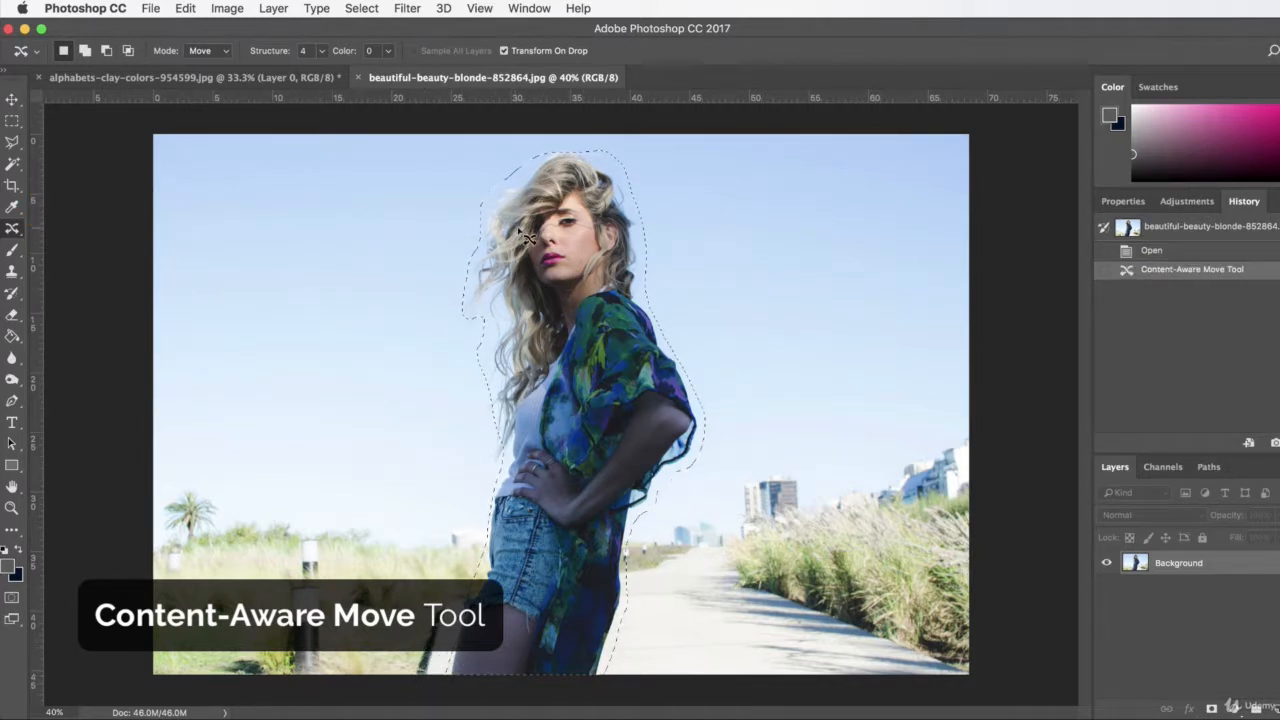
- Move the outlined woman to the right, closer to the tall grass, apply the content-aware move and deselect
{"action": "left_click_drag", "start_coordinate": [551, 256], "coordinate": [650, 252]}
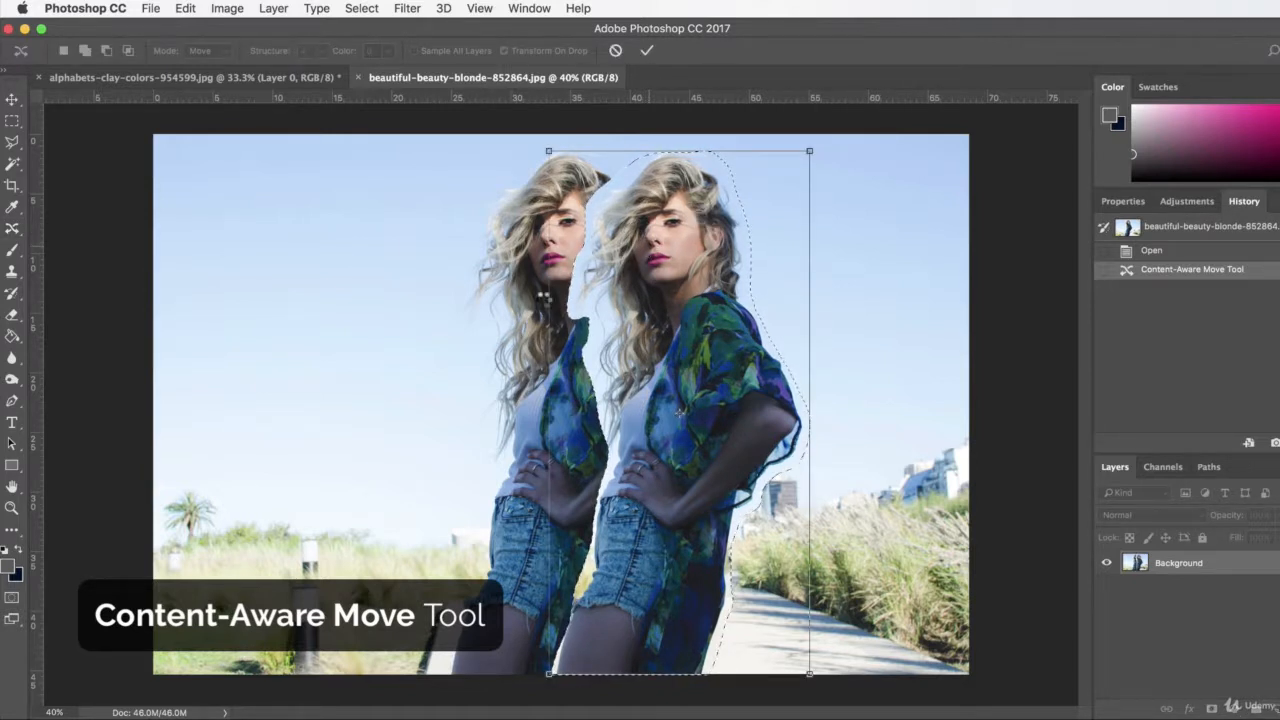
{"action": "key", "text": "Return"}
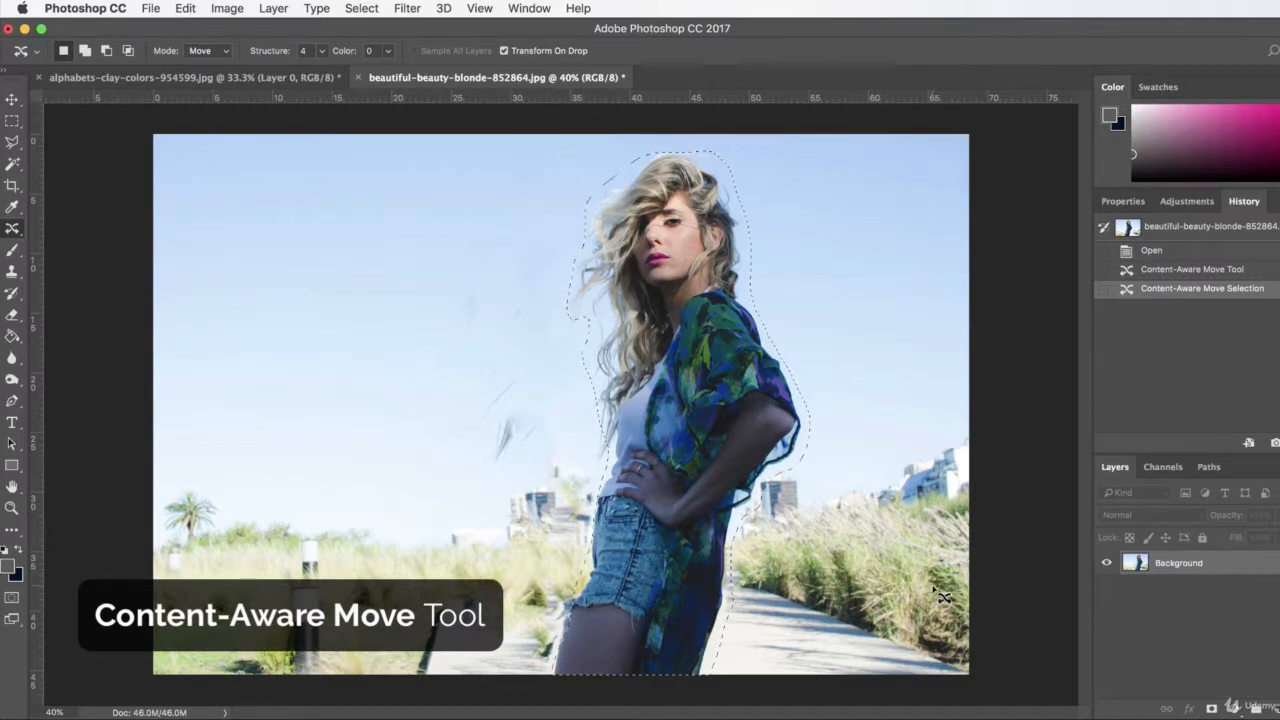
{"action": "left_click", "coordinate": [980, 501]}
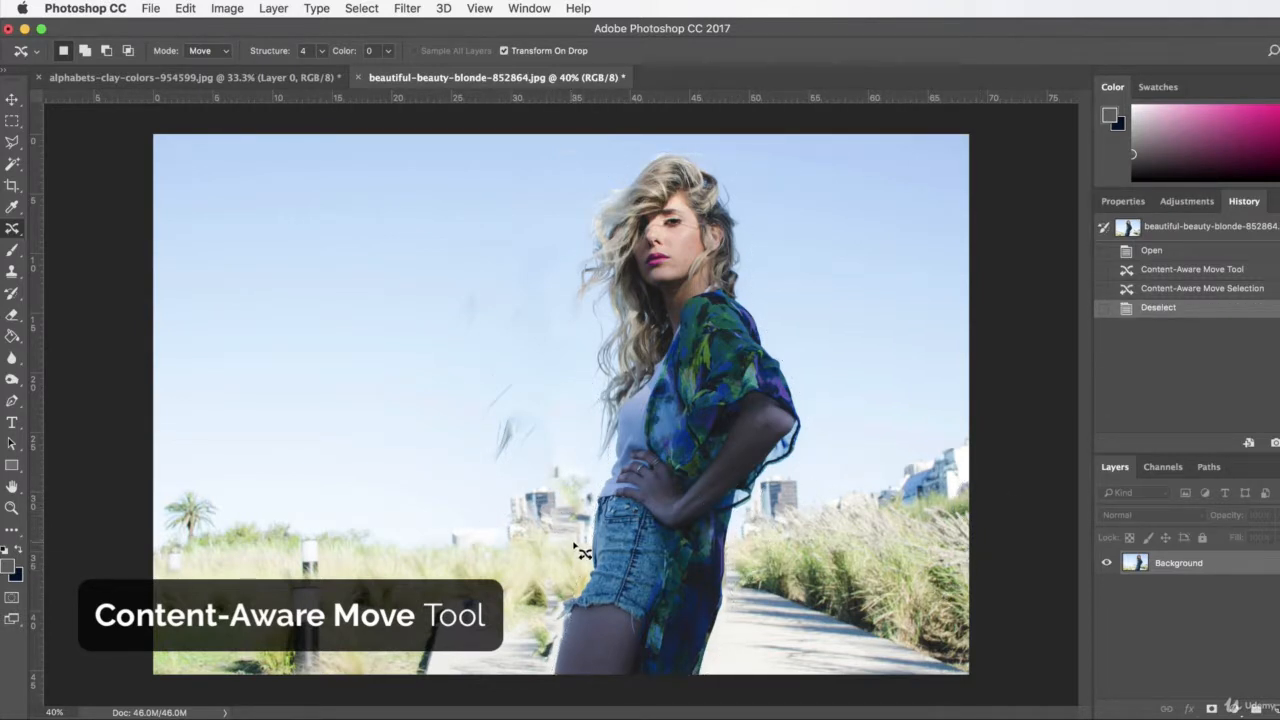
{"action": "left_click", "coordinate": [12, 272]}
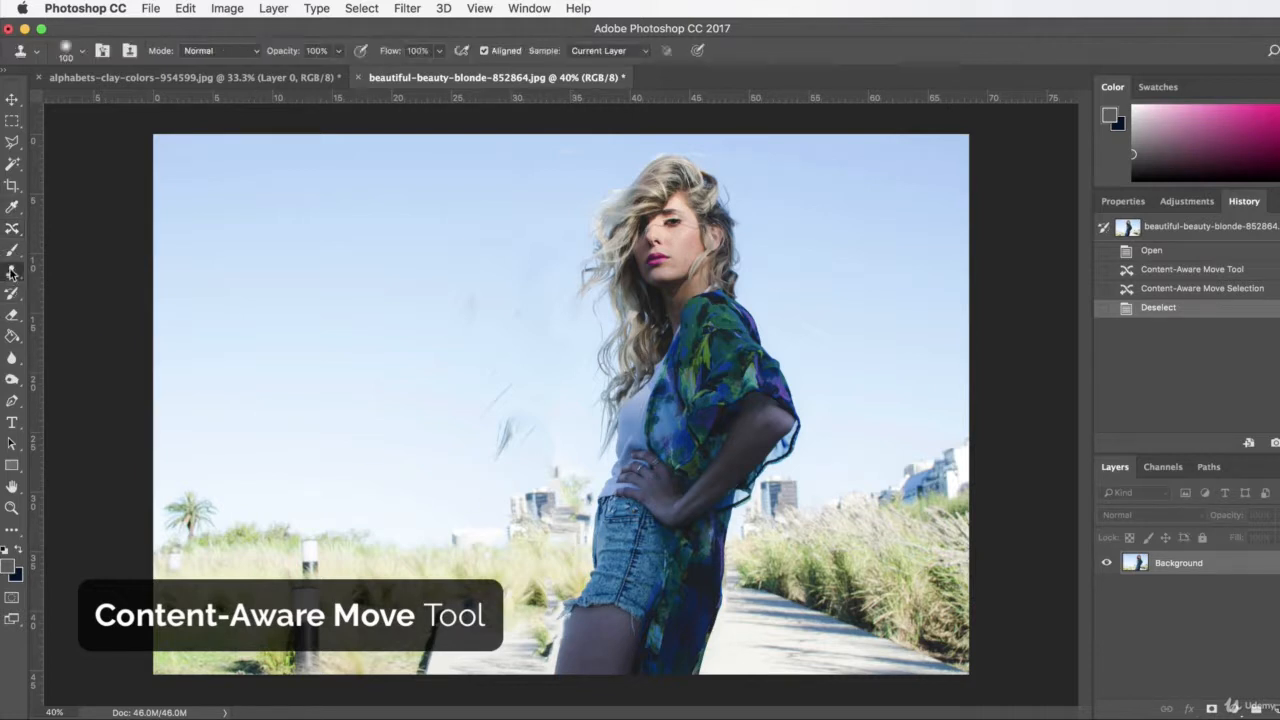
{"action": "left_click", "coordinate": [82, 51]}
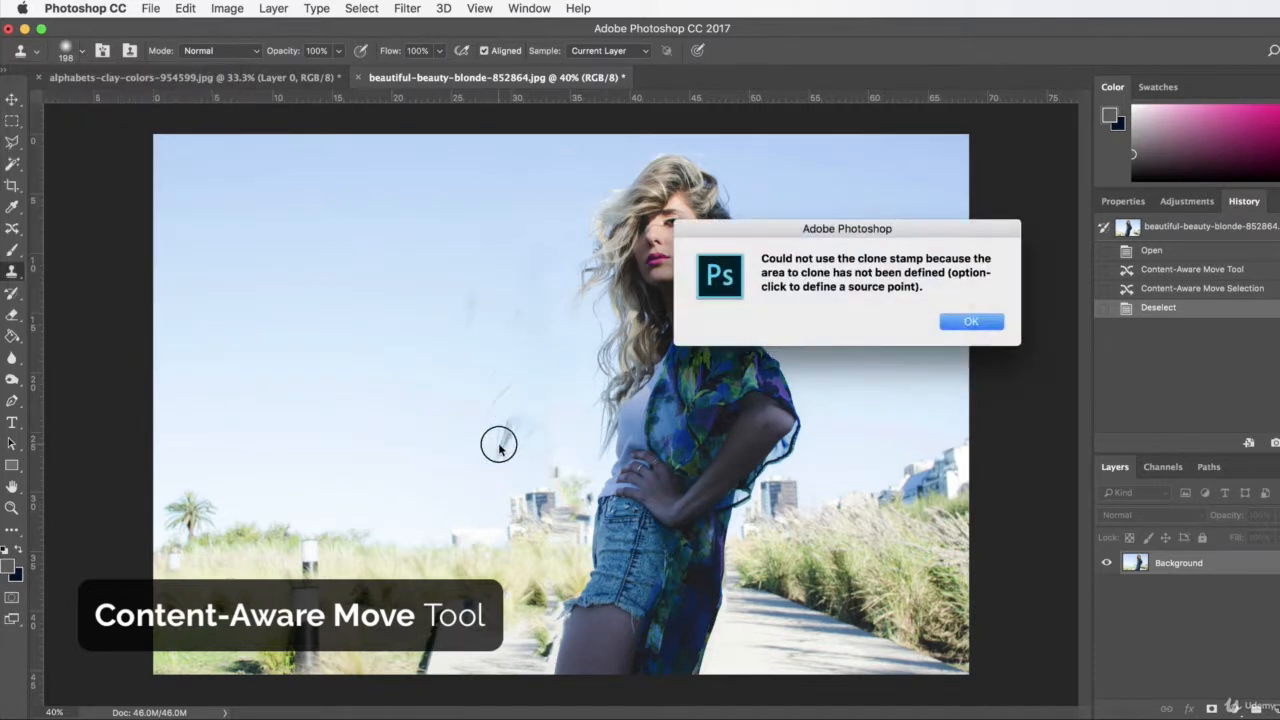
{"action": "left_click", "coordinate": [971, 321]}
- Remove the leftover hair smudges and dark marks from the sky behind the woman with a 166 px content-aware Spot Healing Brush
{"action": "left_click", "coordinate": [12, 228]}
{"action": "right_click", "coordinate": [12, 228]}
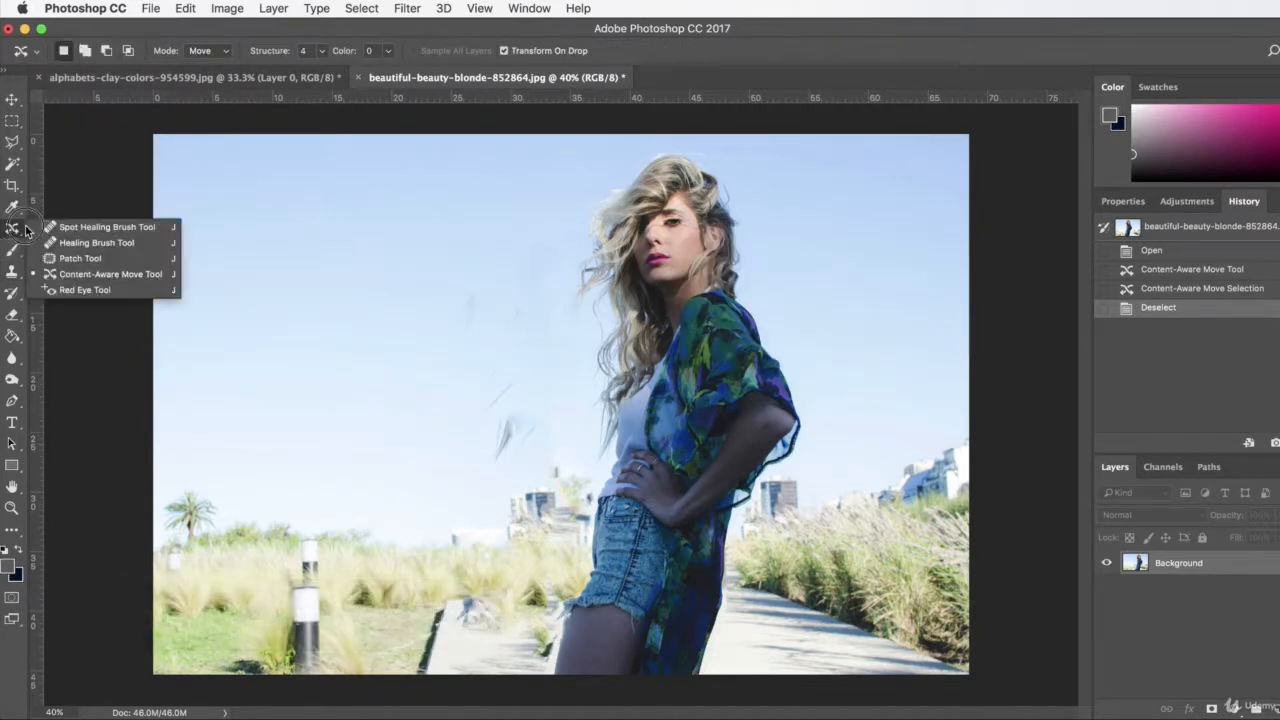
{"action": "left_click", "coordinate": [80, 216]}
{"action": "mouse_move", "coordinate": [482, 458]}
{"action": "left_mouse_down"}
{"action": "mouse_move", "coordinate": [505, 410]}
{"action": "mouse_move", "coordinate": [545, 440]}
{"action": "mouse_move", "coordinate": [538, 458]}
{"action": "left_mouse_up"}
{"action": "left_click_drag", "start_coordinate": [466, 442], "coordinate": [512, 410]}
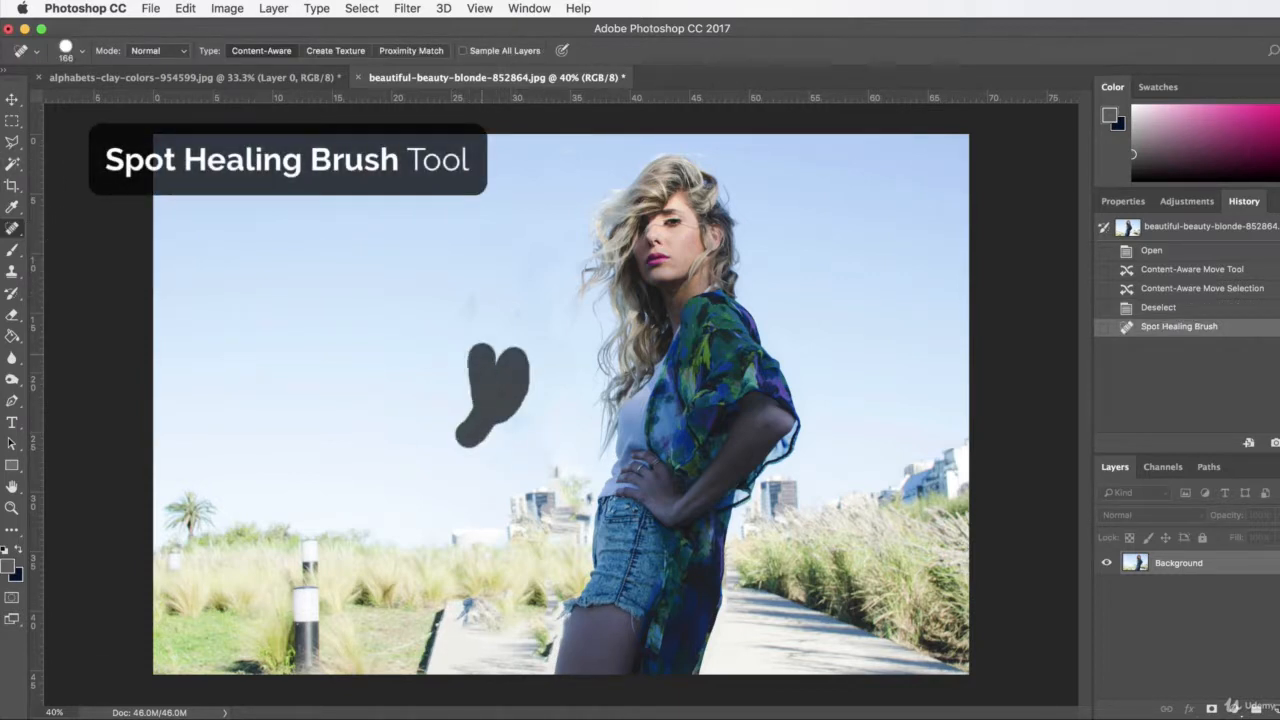
{"action": "mouse_move", "coordinate": [490, 350]}
{"action": "left_mouse_down"}
{"action": "mouse_move", "coordinate": [465, 290]}
{"action": "mouse_move", "coordinate": [497, 336]}
{"action": "mouse_move", "coordinate": [528, 292]}
{"action": "mouse_move", "coordinate": [540, 335]}
{"action": "left_mouse_up"}
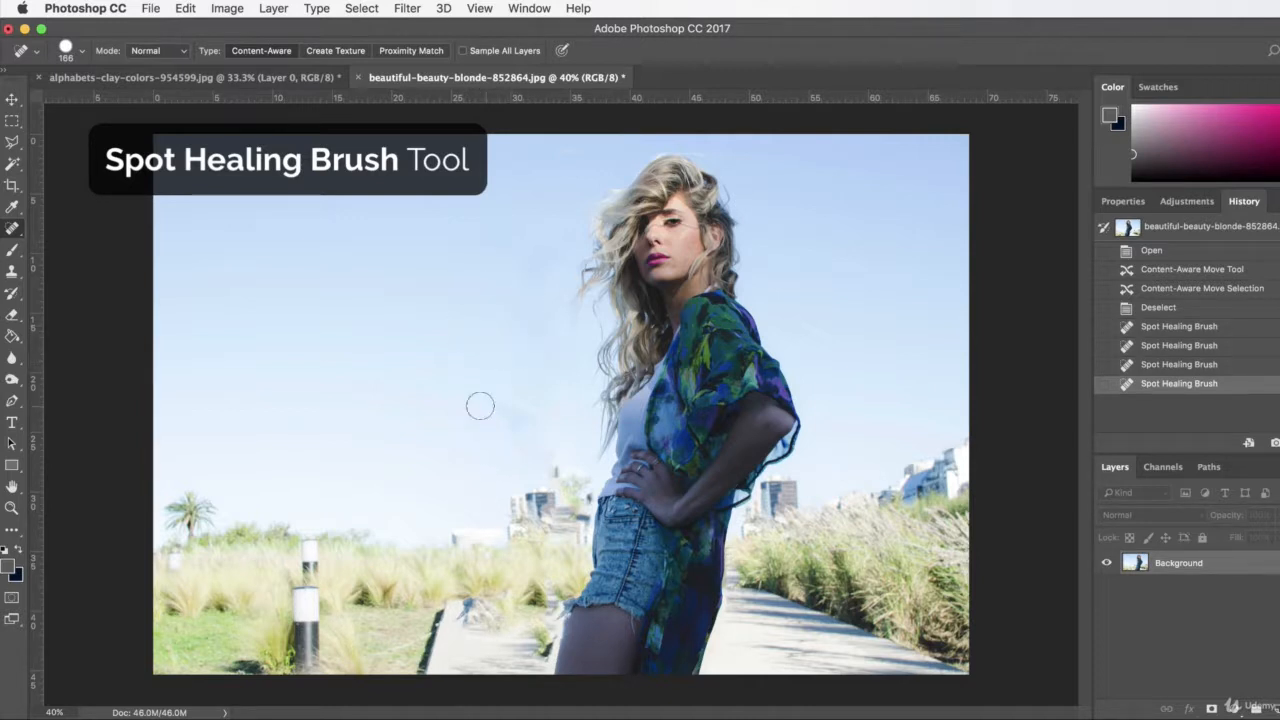
{"action": "mouse_move", "coordinate": [480, 403]}
{"action": "left_mouse_down"}
{"action": "mouse_move", "coordinate": [525, 425]}
{"action": "mouse_move", "coordinate": [540, 460]}
{"action": "mouse_move", "coordinate": [495, 458]}
{"action": "mouse_move", "coordinate": [494, 432]}
{"action": "left_mouse_up"}
{"action": "mouse_move", "coordinate": [523, 294]}
{"action": "left_mouse_down"}
{"action": "mouse_move", "coordinate": [562, 268]}
{"action": "mouse_move", "coordinate": [562, 232]}
{"action": "left_mouse_up"}
{"action": "left_click_drag", "start_coordinate": [566, 163], "coordinate": [577, 152]}
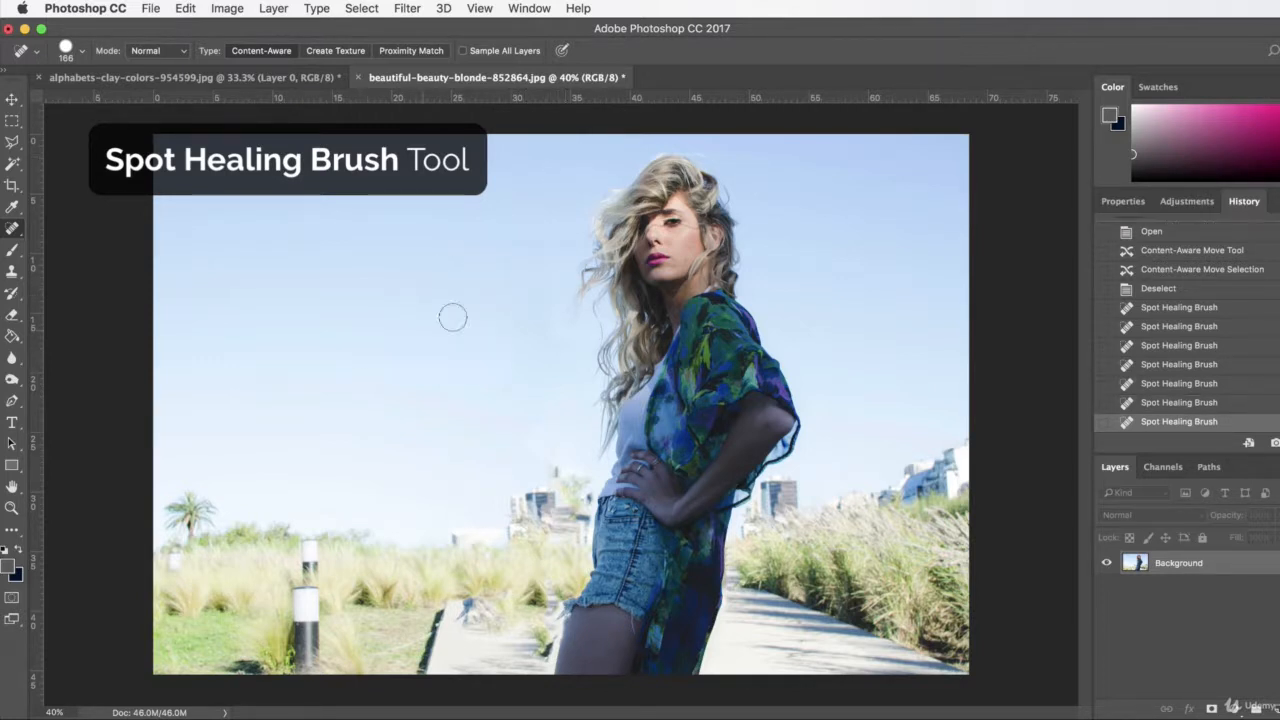
{"action": "left_click_drag", "start_coordinate": [500, 284], "coordinate": [512, 274]}
{"action": "mouse_move", "coordinate": [517, 451]}
{"action": "left_mouse_down"}
{"action": "mouse_move", "coordinate": [585, 444]}
{"action": "mouse_move", "coordinate": [578, 398]}
{"action": "mouse_move", "coordinate": [525, 412]}
{"action": "left_mouse_up"}
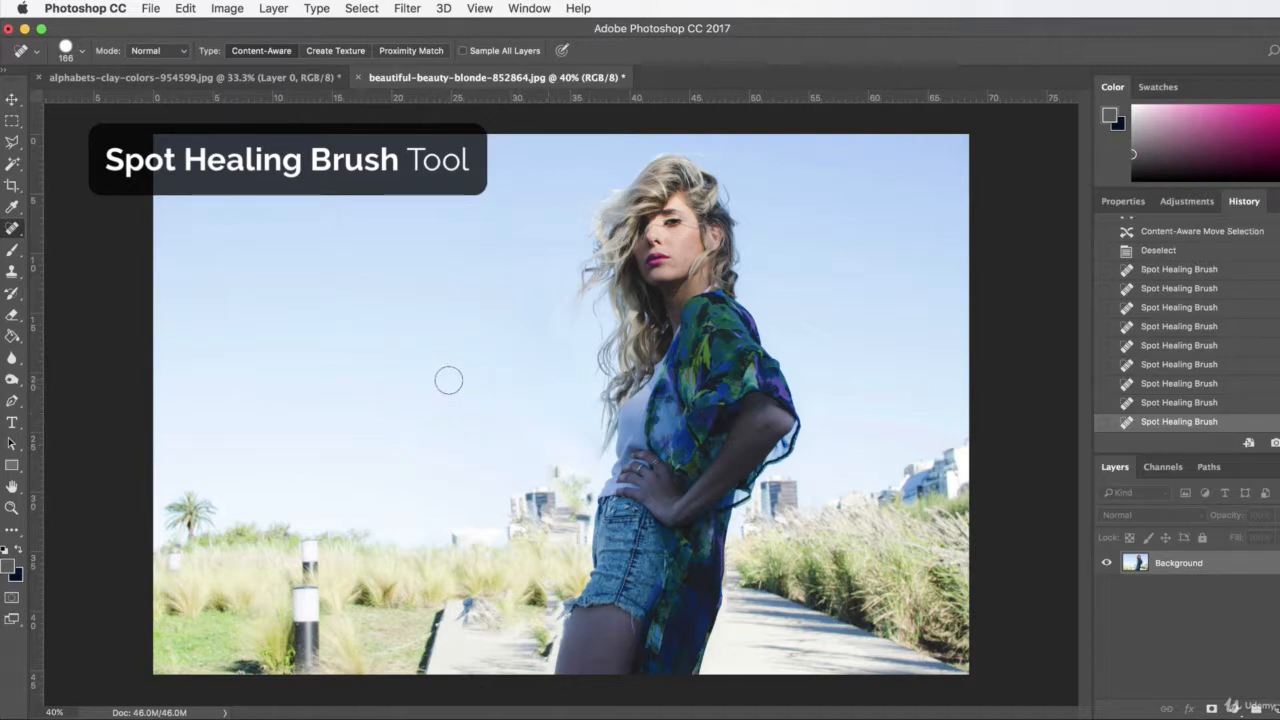
- Remove the buildings on the horizon just behind the woman's waist with the Spot Healing Brush
{"action": "mouse_move", "coordinate": [427, 521]}
{"action": "left_mouse_down"}
{"action": "mouse_move", "coordinate": [584, 525]}
{"action": "mouse_move", "coordinate": [590, 486]}
{"action": "mouse_move", "coordinate": [548, 462]}
{"action": "mouse_move", "coordinate": [506, 505]}
{"action": "left_mouse_up"}
{"action": "left_click_drag", "start_coordinate": [585, 452], "coordinate": [569, 466]}
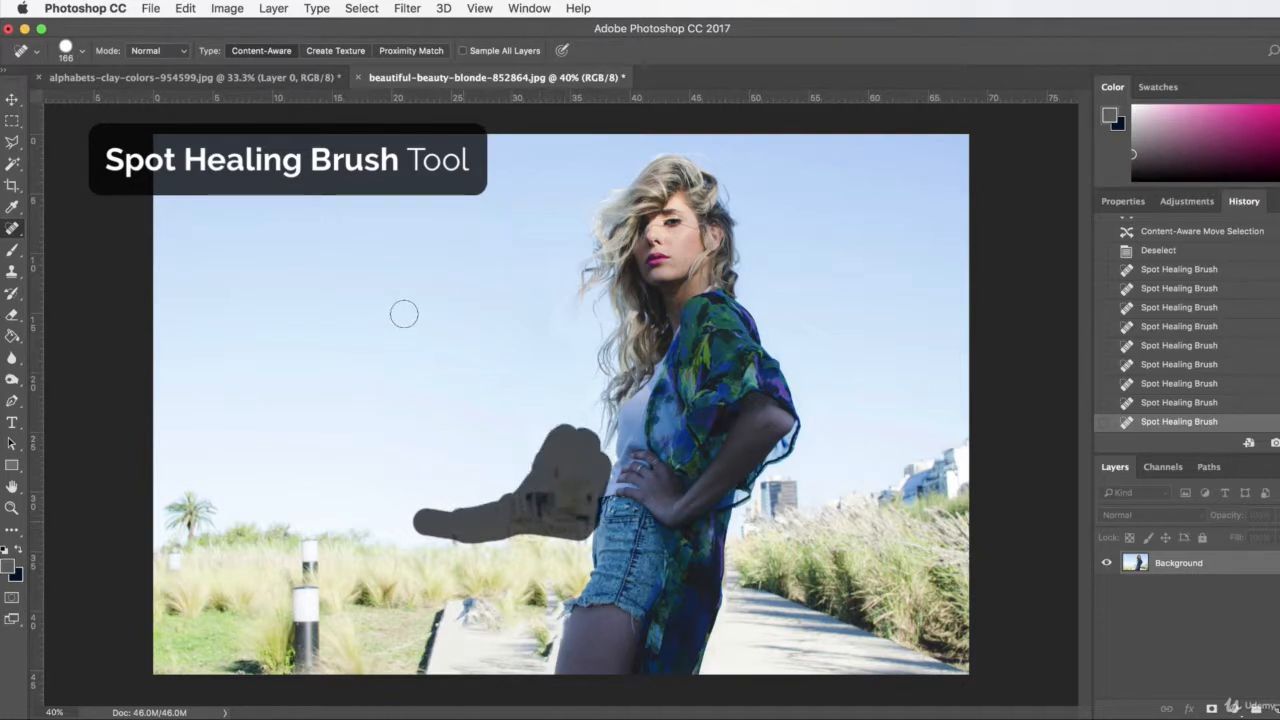
{"action": "mouse_move", "coordinate": [542, 490]}
{"action": "left_mouse_down"}
{"action": "mouse_move", "coordinate": [574, 512]}
{"action": "mouse_move", "coordinate": [586, 480]}
{"action": "mouse_move", "coordinate": [502, 472]}
{"action": "mouse_move", "coordinate": [560, 484]}
{"action": "mouse_move", "coordinate": [576, 502]}
{"action": "mouse_move", "coordinate": [588, 470]}
{"action": "left_mouse_up"}
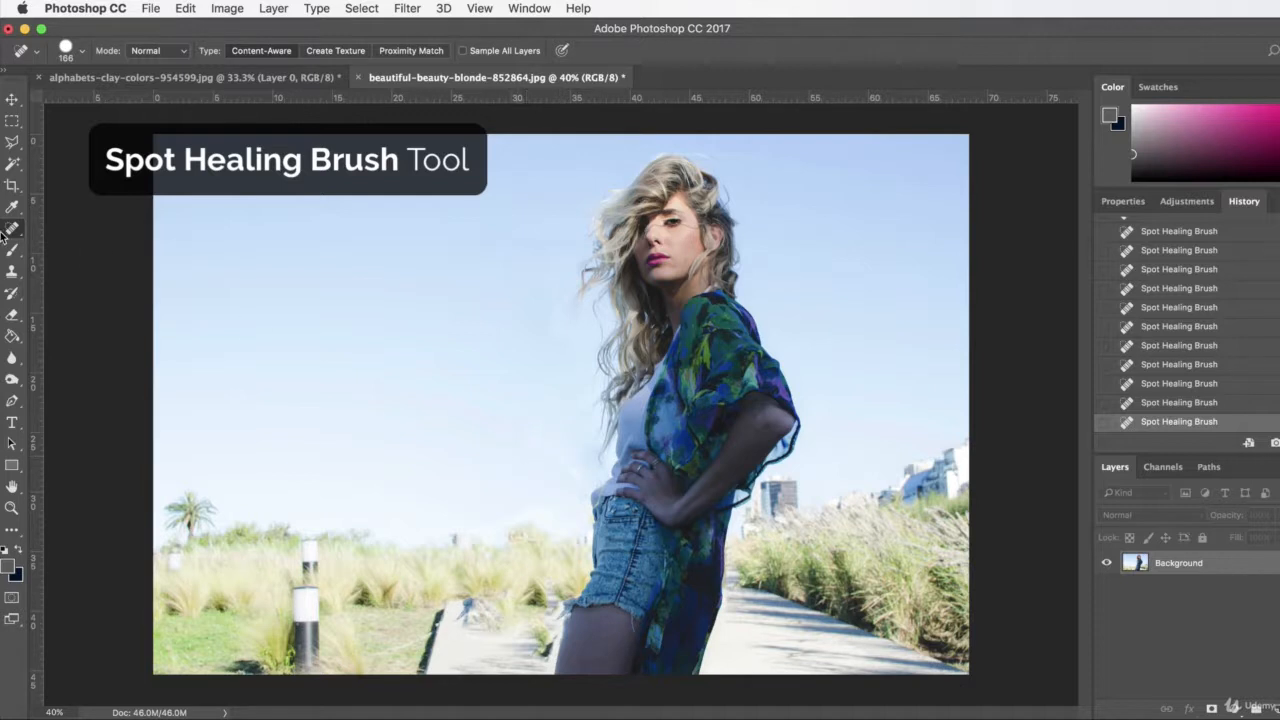
- Clone clean sky over the uneven patches above the grass behind the woman using a soft 332 px Clone Stamp
{"action": "left_click", "coordinate": [12, 271]}
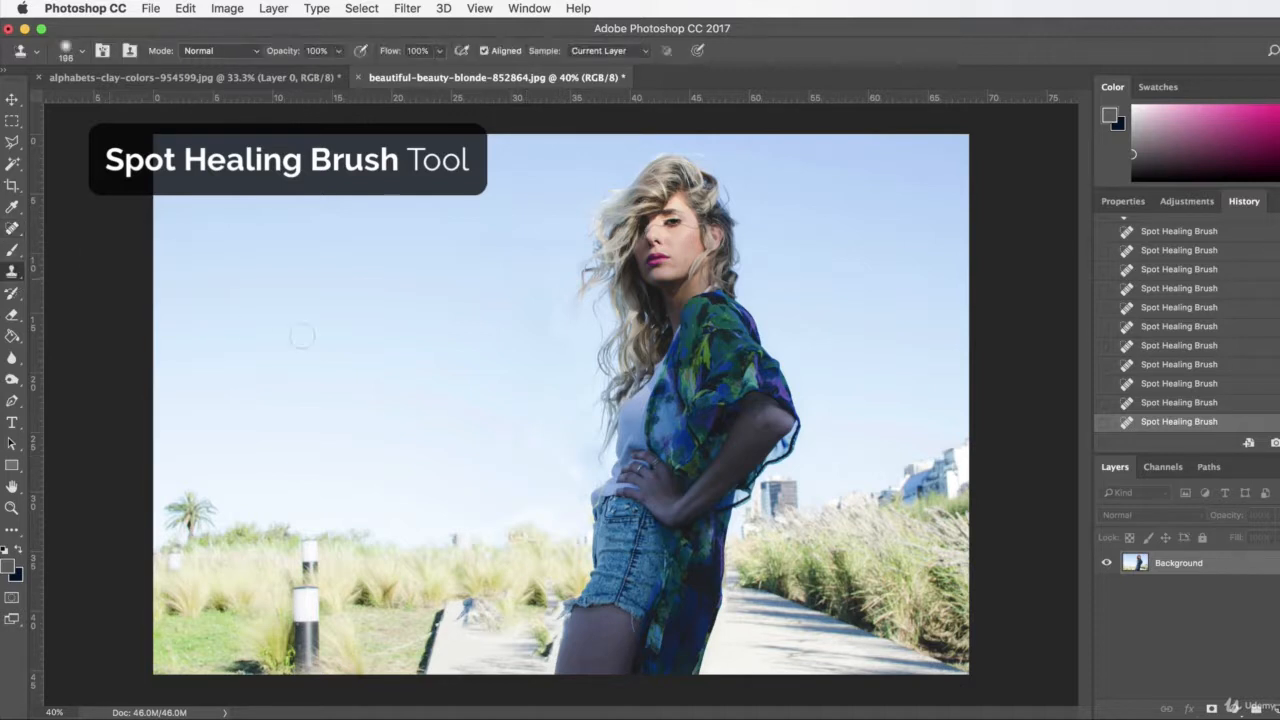
{"action": "left_click", "coordinate": [70, 50]}
{"action": "left_click_drag", "start_coordinate": [166, 103], "coordinate": [174, 102]}
{"action": "left_click", "coordinate": [1255, 568]}
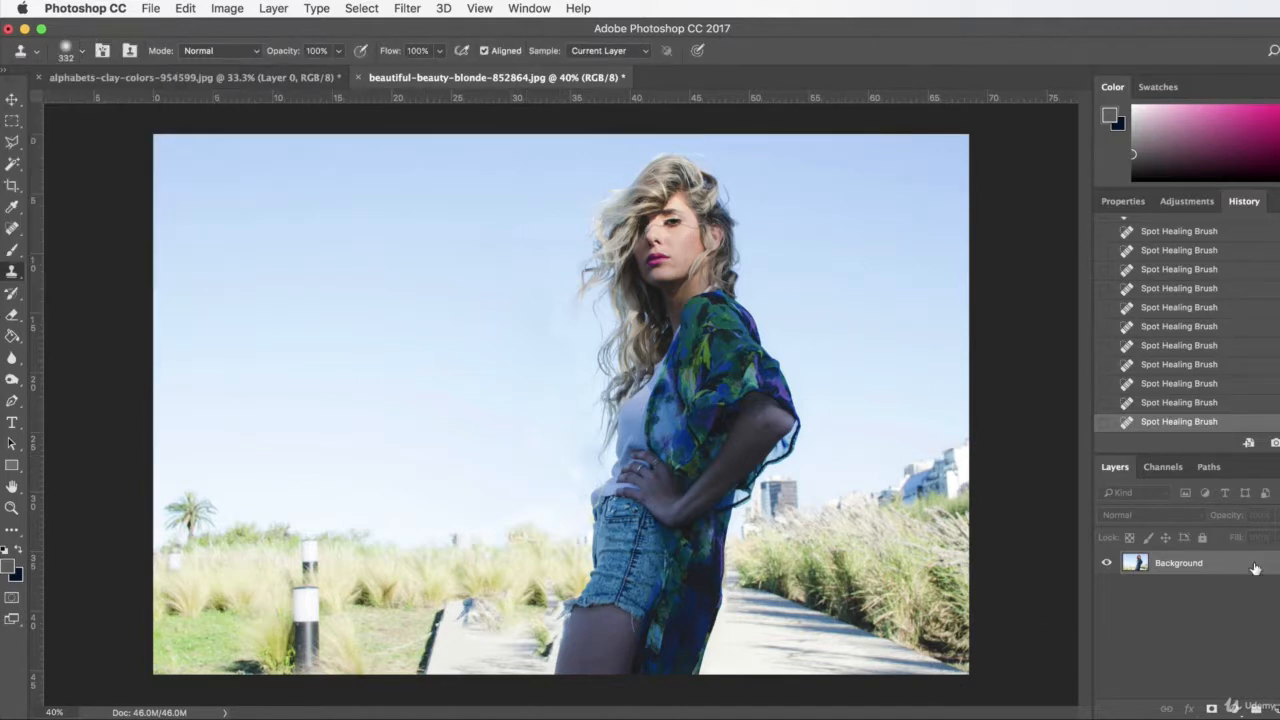
{"action": "left_click", "coordinate": [423, 457], "text": "alt"}
{"action": "mouse_move", "coordinate": [557, 469]}
{"action": "left_mouse_down"}
{"action": "mouse_move", "coordinate": [581, 459]}
{"action": "mouse_move", "coordinate": [541, 418]}
{"action": "mouse_move", "coordinate": [537, 448]}
{"action": "left_mouse_up"}
{"action": "left_click", "coordinate": [397, 423], "text": "alt"}
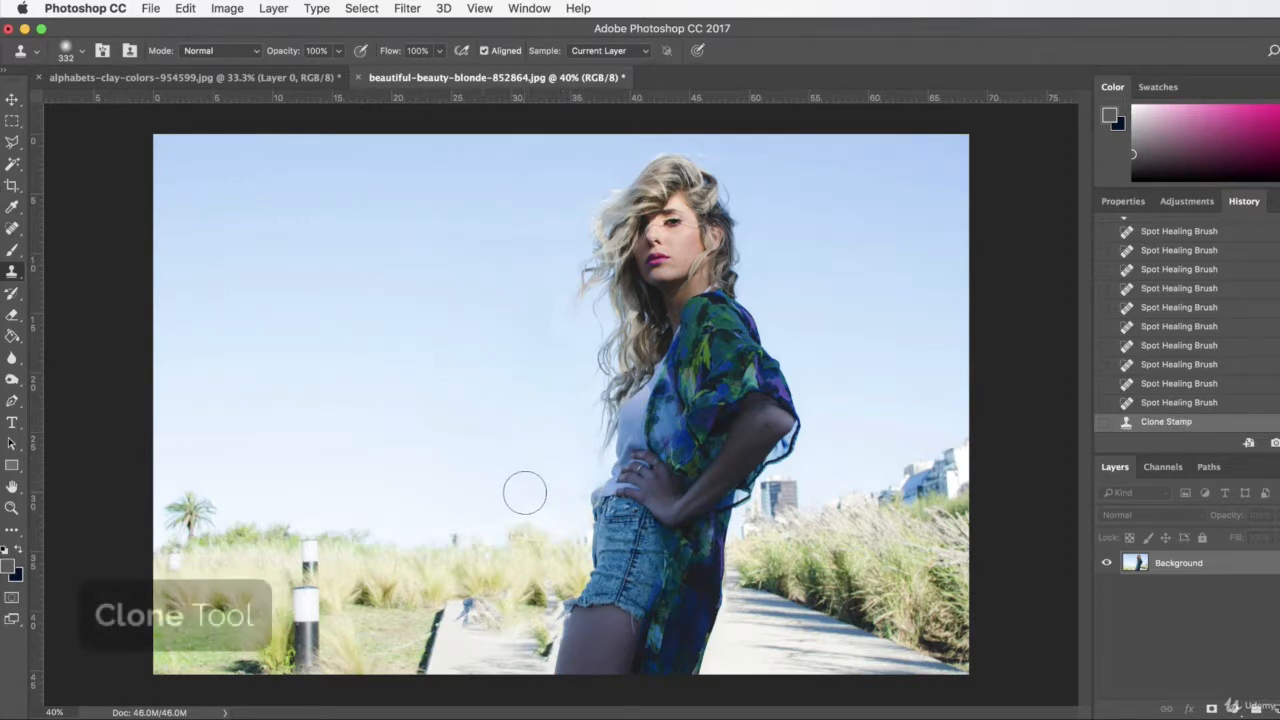
{"action": "mouse_move", "coordinate": [526, 492]}
{"action": "left_mouse_down"}
{"action": "mouse_move", "coordinate": [543, 494]}
{"action": "mouse_move", "coordinate": [489, 501]}
{"action": "mouse_move", "coordinate": [569, 492]}
{"action": "mouse_move", "coordinate": [558, 482]}
{"action": "left_mouse_up"}
{"action": "left_click", "coordinate": [424, 432], "text": "alt"}
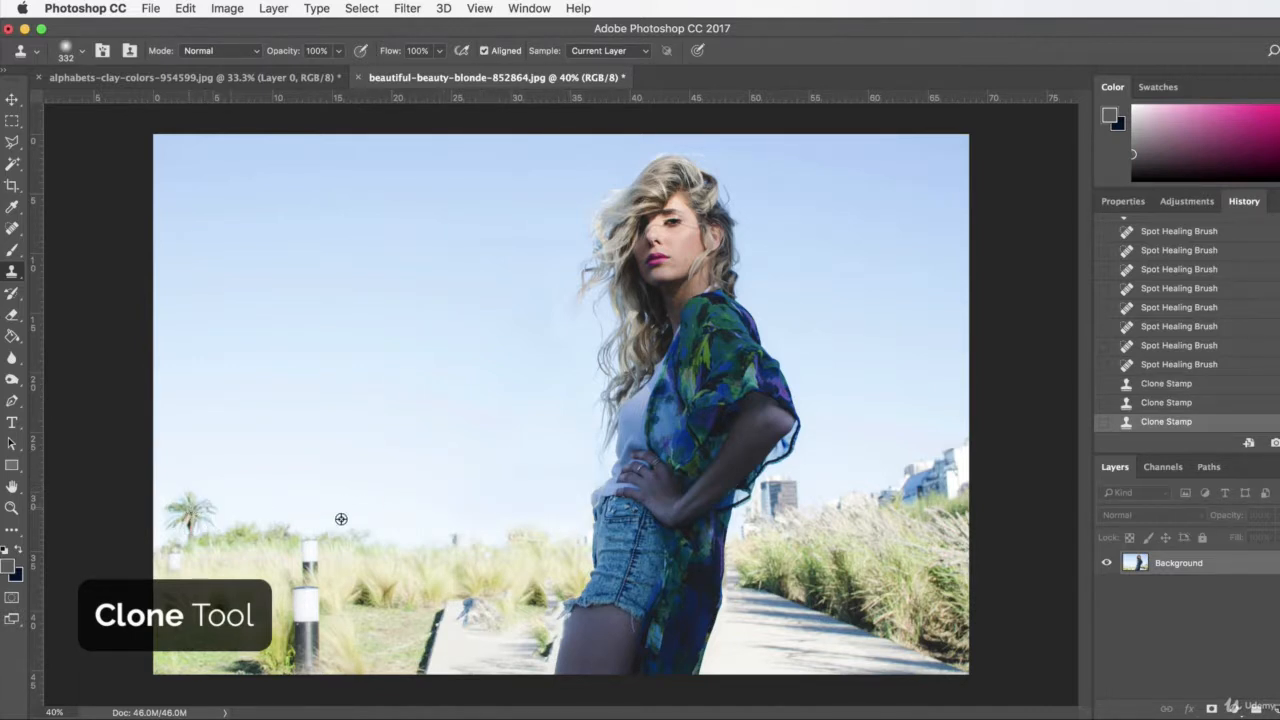
- Clone the far-left palm tree onto the horizon near the woman's hip, and undo a trial second copy beside it
{"action": "left_click", "coordinate": [532, 521]}
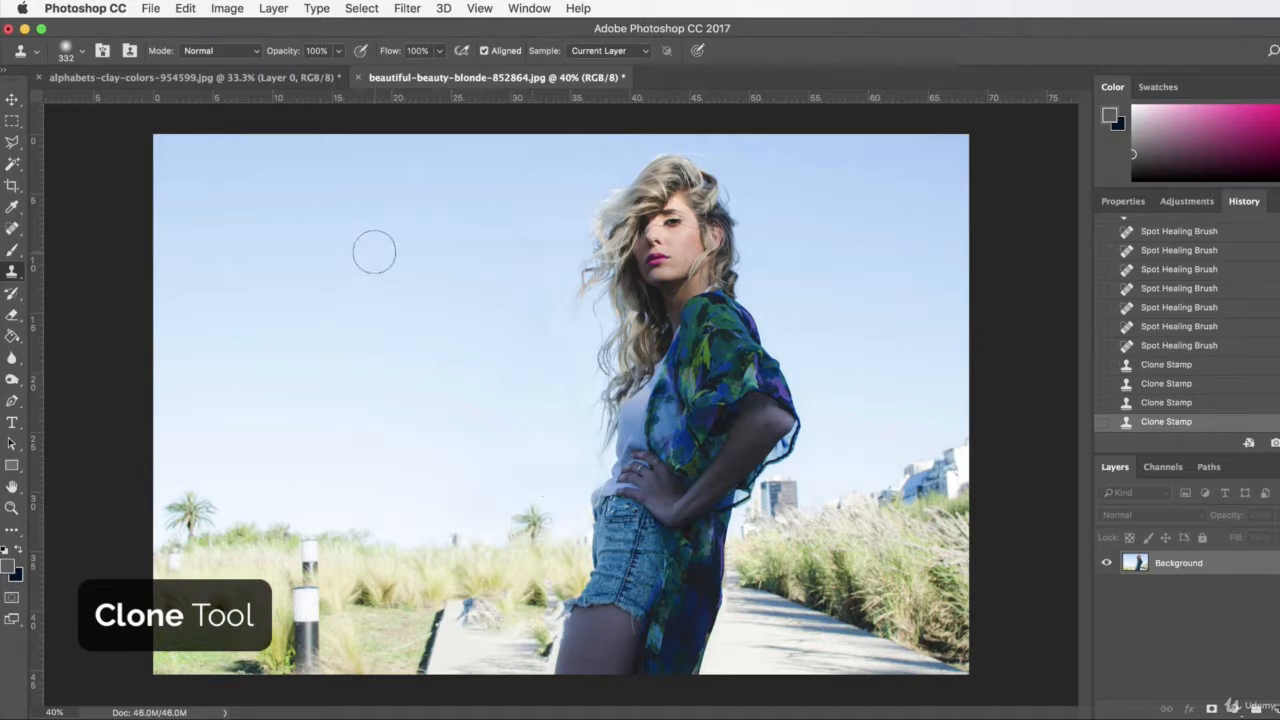
{"action": "left_click", "coordinate": [188, 511], "text": "alt"}
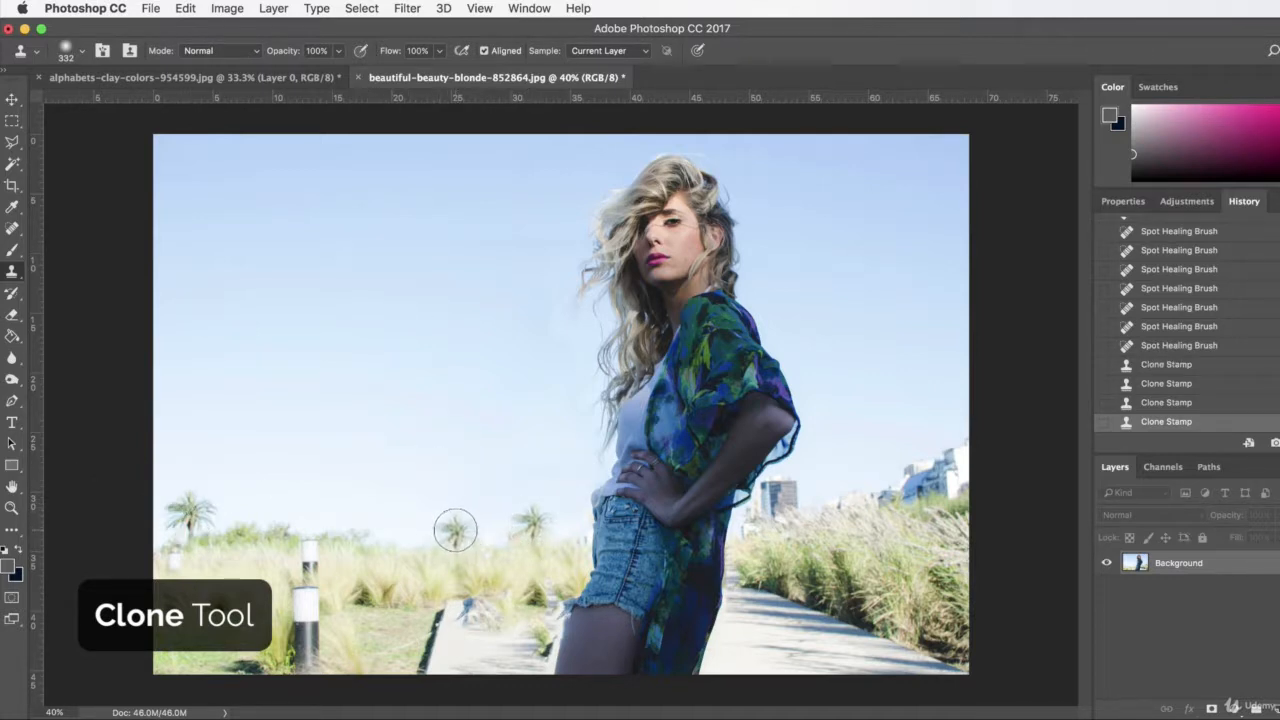
{"action": "left_click", "coordinate": [455, 530]}
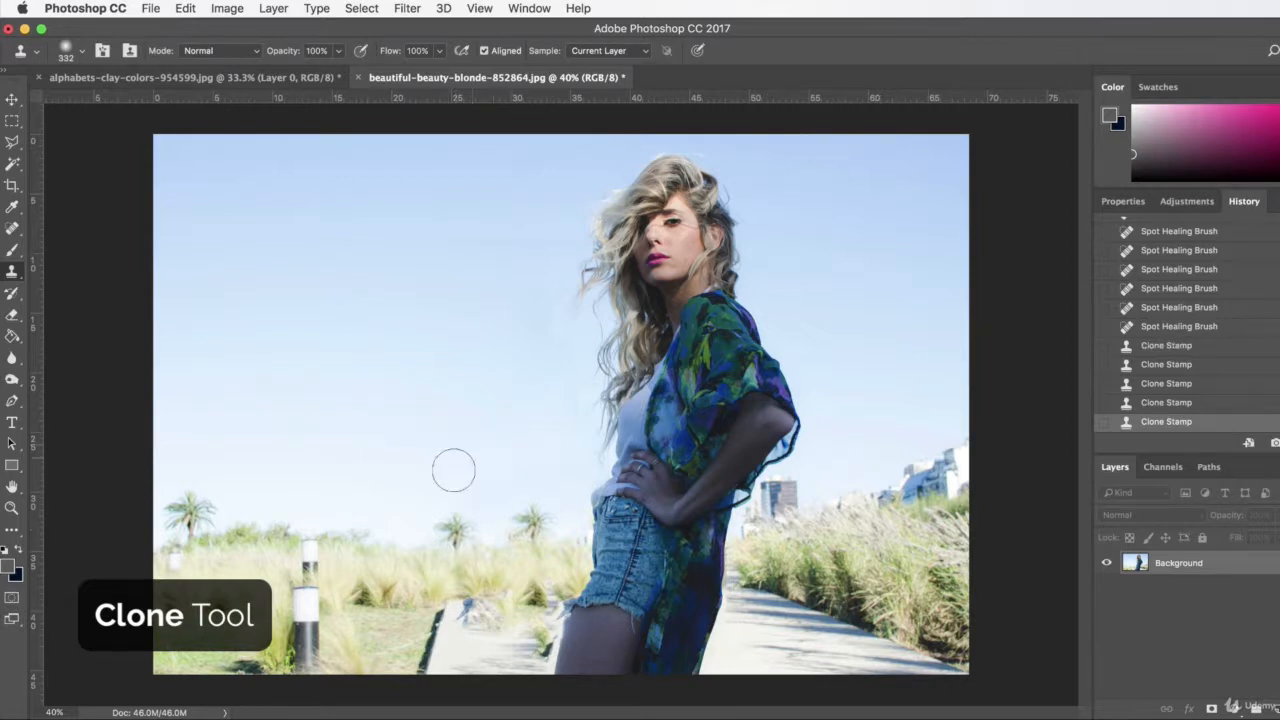
{"action": "key", "text": "super+z"}
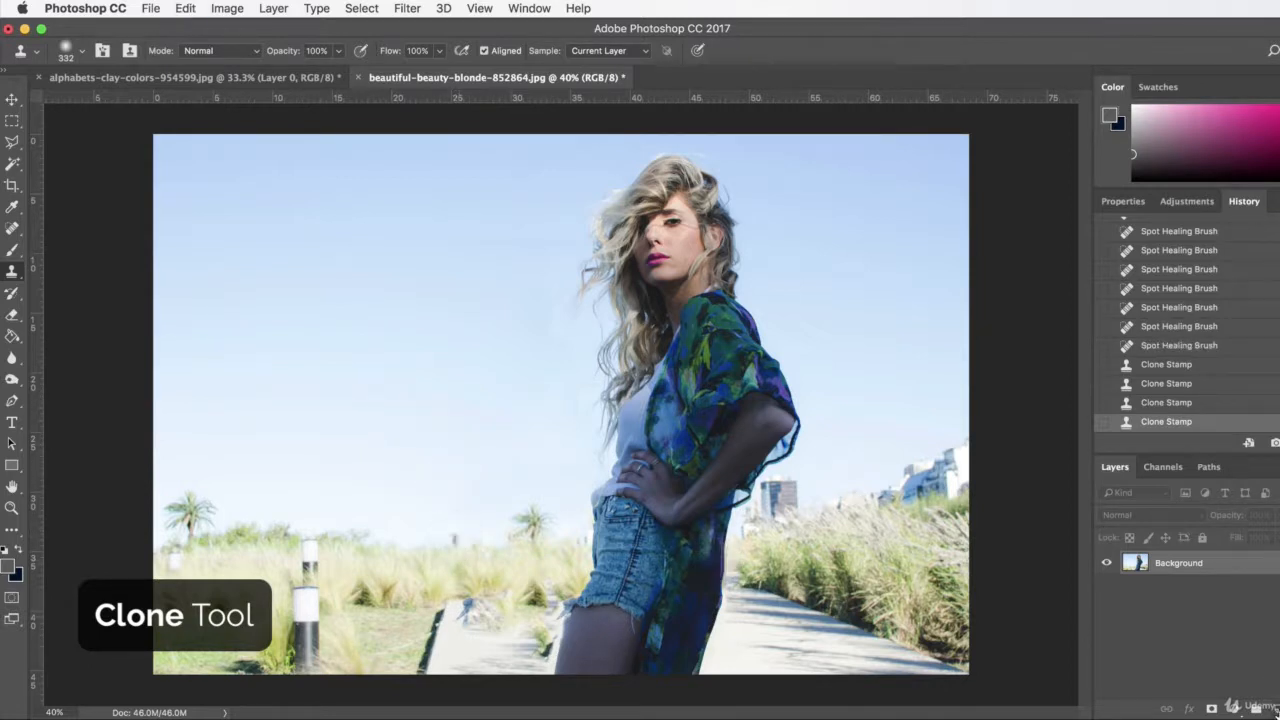
- Clone a second palm tree onto a new layer, left of the first copy, and flip it horizontally
{"action": "key", "text": "super+shift+alt+n"}
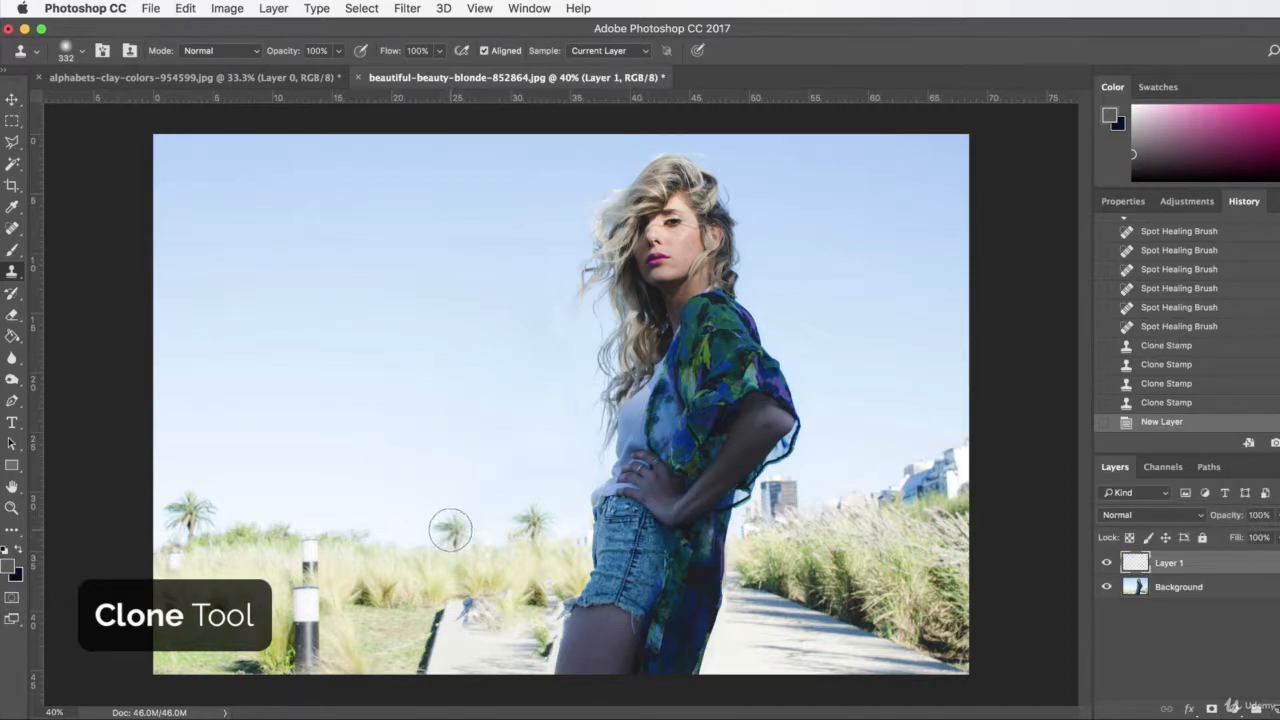
{"action": "left_click", "coordinate": [457, 531]}
{"action": "key", "text": "v"}
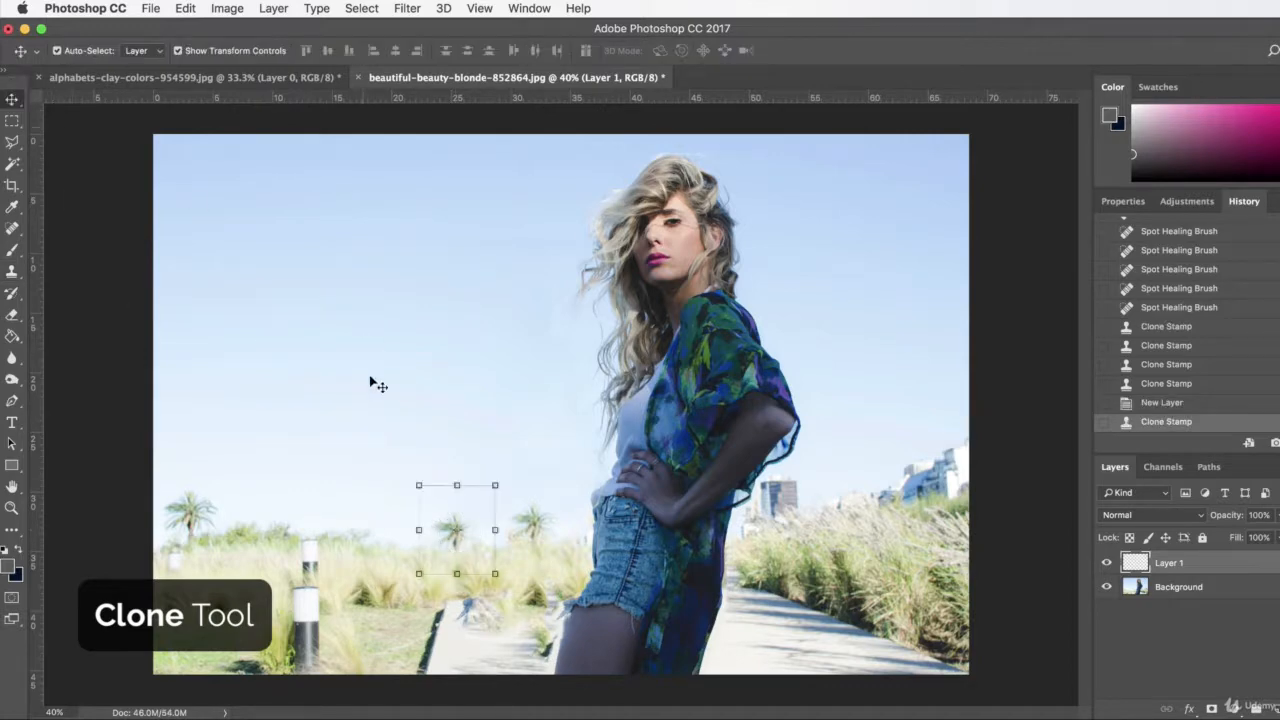
{"action": "left_click", "coordinate": [186, 8]}
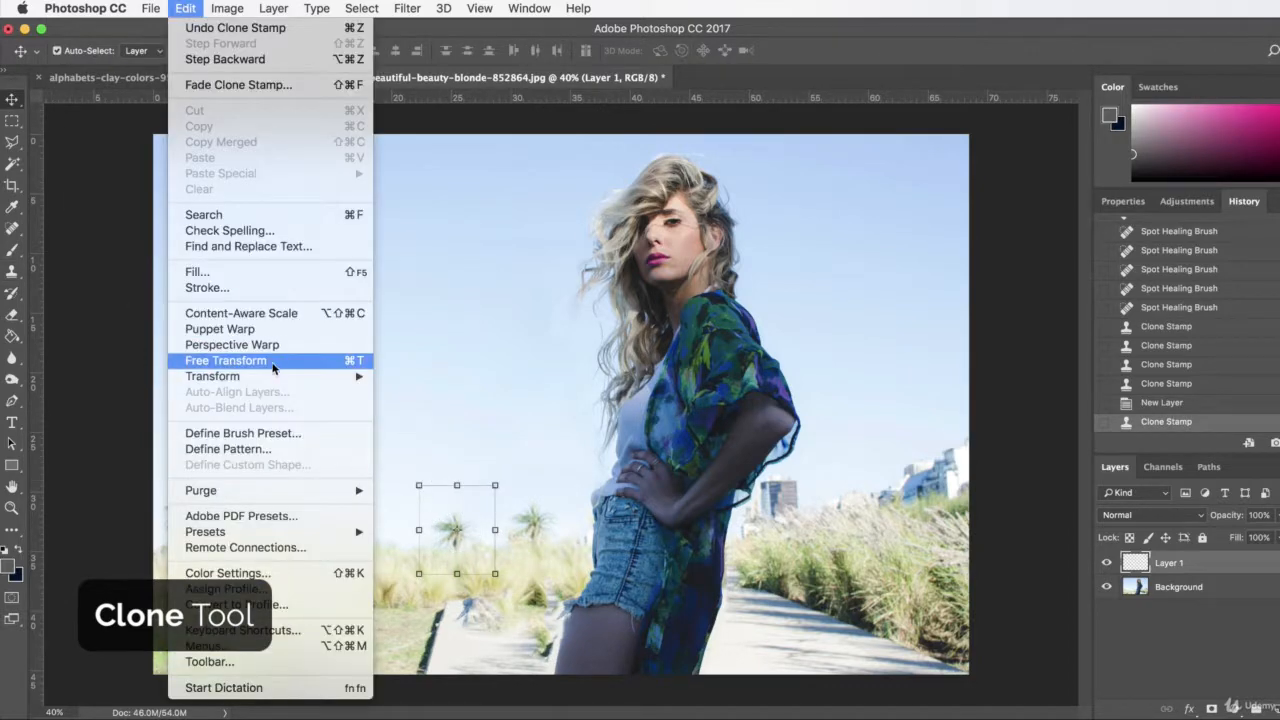
{"action": "mouse_move", "coordinate": [340, 376]}
{"action": "left_click", "coordinate": [458, 564]}
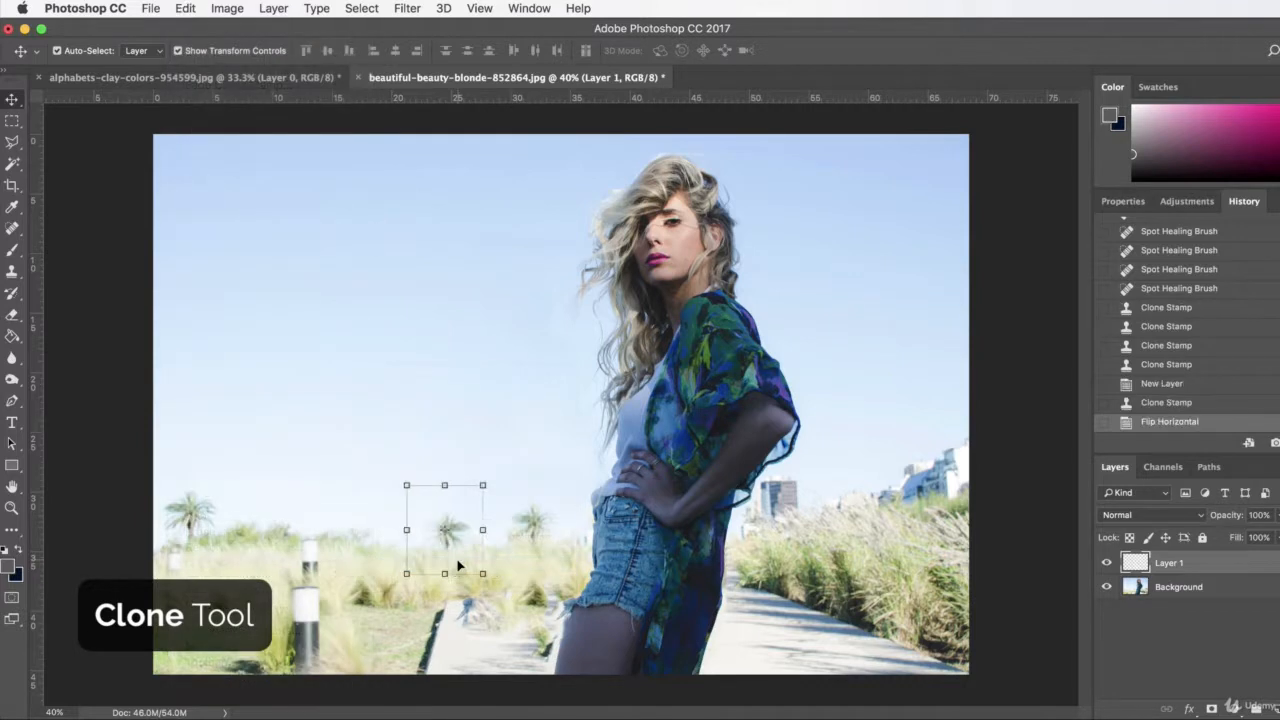
{"action": "left_click", "coordinate": [580, 446]}
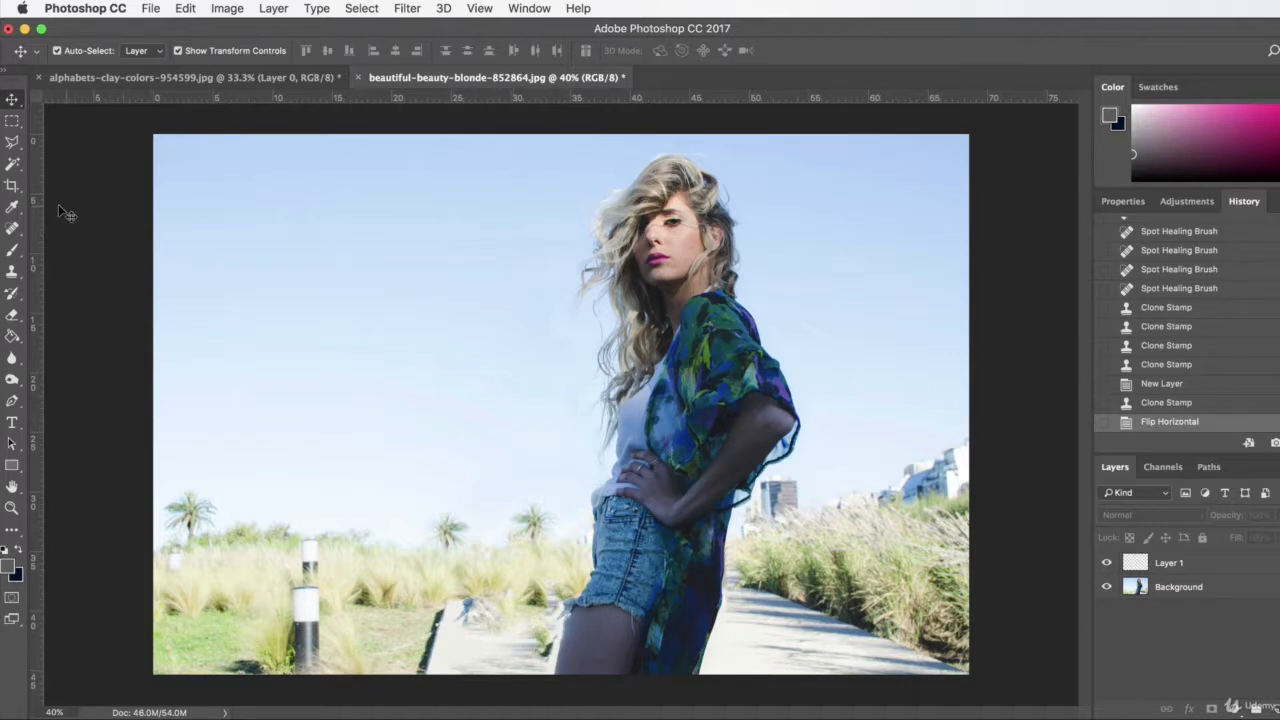
- Clean the leftover grass and dark marks off the pale path beside the woman's legs on the Background layer with the Spot Healing Brush
{"action": "left_click", "coordinate": [1178, 588]}
{"action": "left_click", "coordinate": [12, 249]}
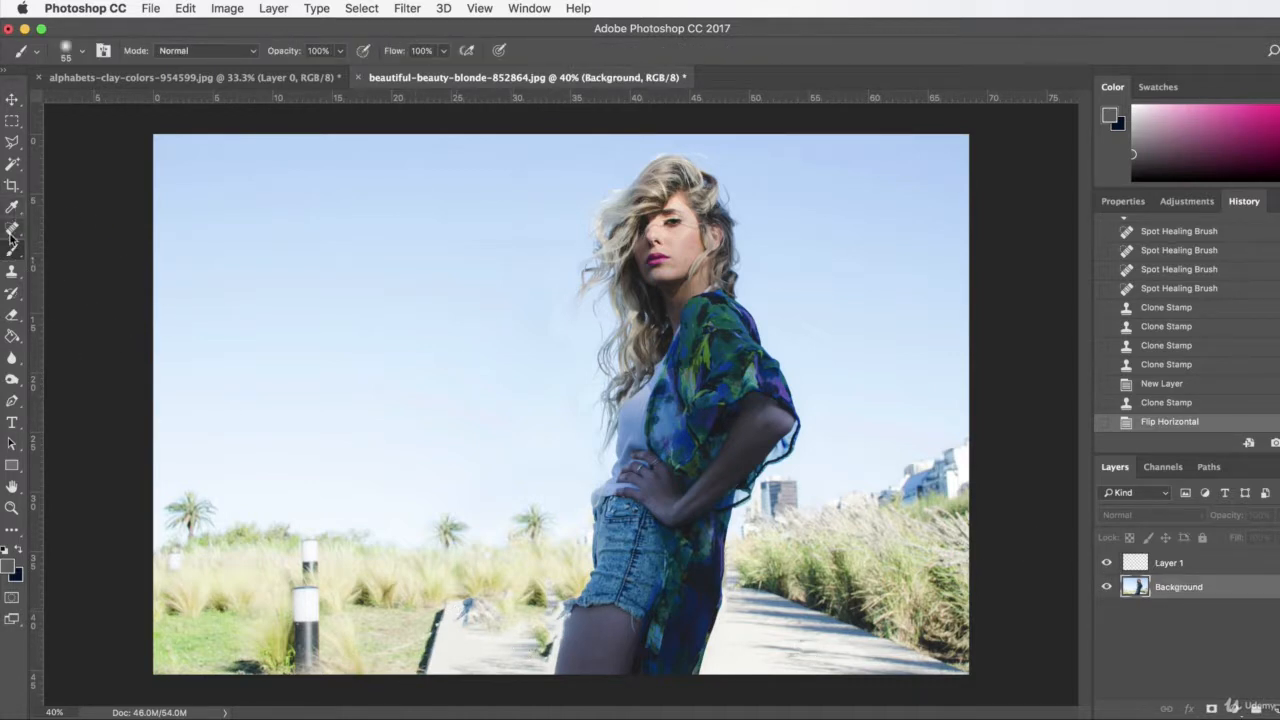
{"action": "left_click", "coordinate": [12, 229]}
{"action": "left_click", "coordinate": [77, 229]}
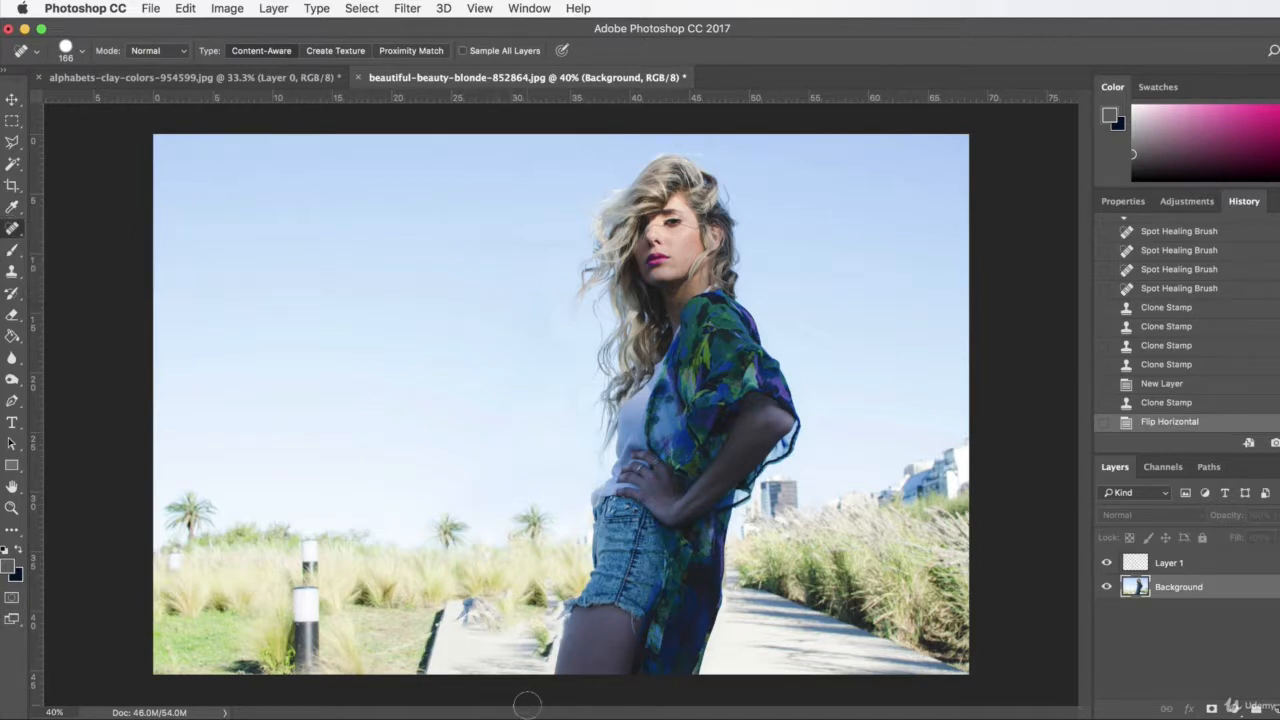
{"action": "mouse_move", "coordinate": [458, 622]}
{"action": "left_mouse_down"}
{"action": "mouse_move", "coordinate": [508, 608]}
{"action": "mouse_move", "coordinate": [540, 620]}
{"action": "mouse_move", "coordinate": [539, 655]}
{"action": "mouse_move", "coordinate": [484, 637]}
{"action": "mouse_move", "coordinate": [462, 612]}
{"action": "mouse_move", "coordinate": [512, 610]}
{"action": "mouse_move", "coordinate": [550, 638]}
{"action": "mouse_move", "coordinate": [537, 652]}
{"action": "left_mouse_up"}
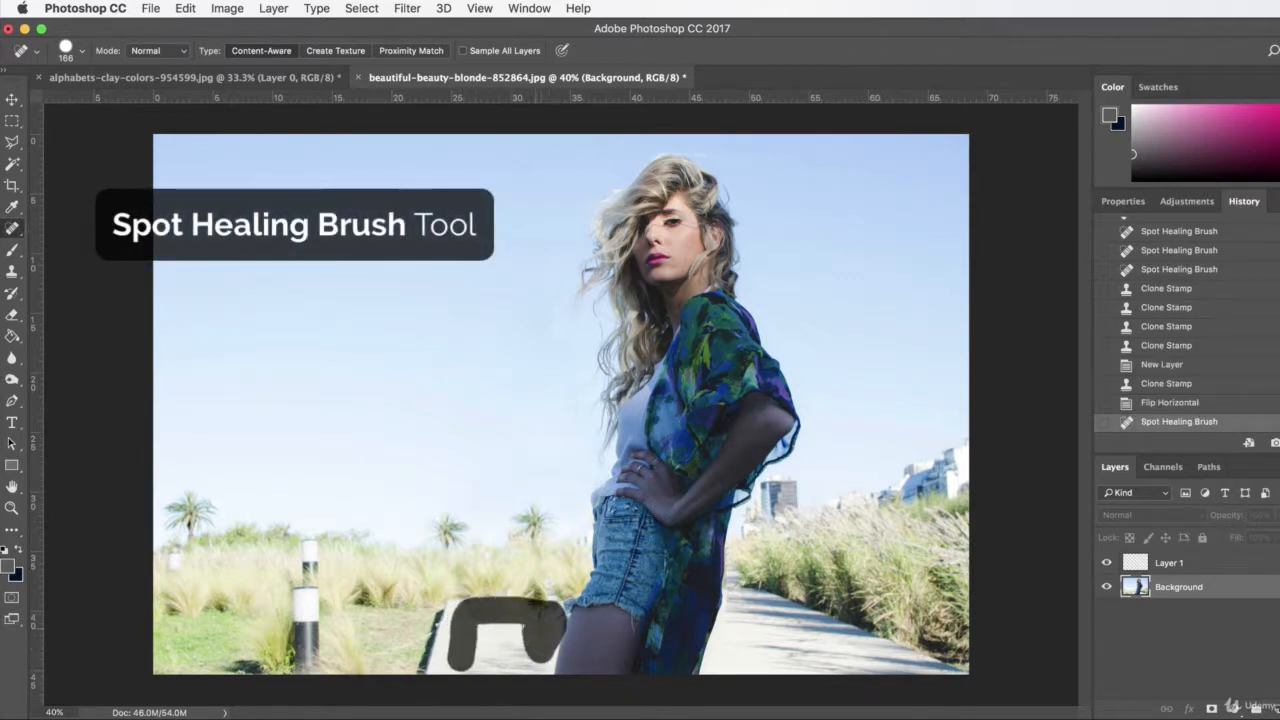
{"action": "mouse_move", "coordinate": [492, 598]}
{"action": "left_mouse_down"}
{"action": "mouse_move", "coordinate": [491, 582]}
{"action": "mouse_move", "coordinate": [465, 611]}
{"action": "mouse_move", "coordinate": [547, 622]}
{"action": "left_mouse_up"}
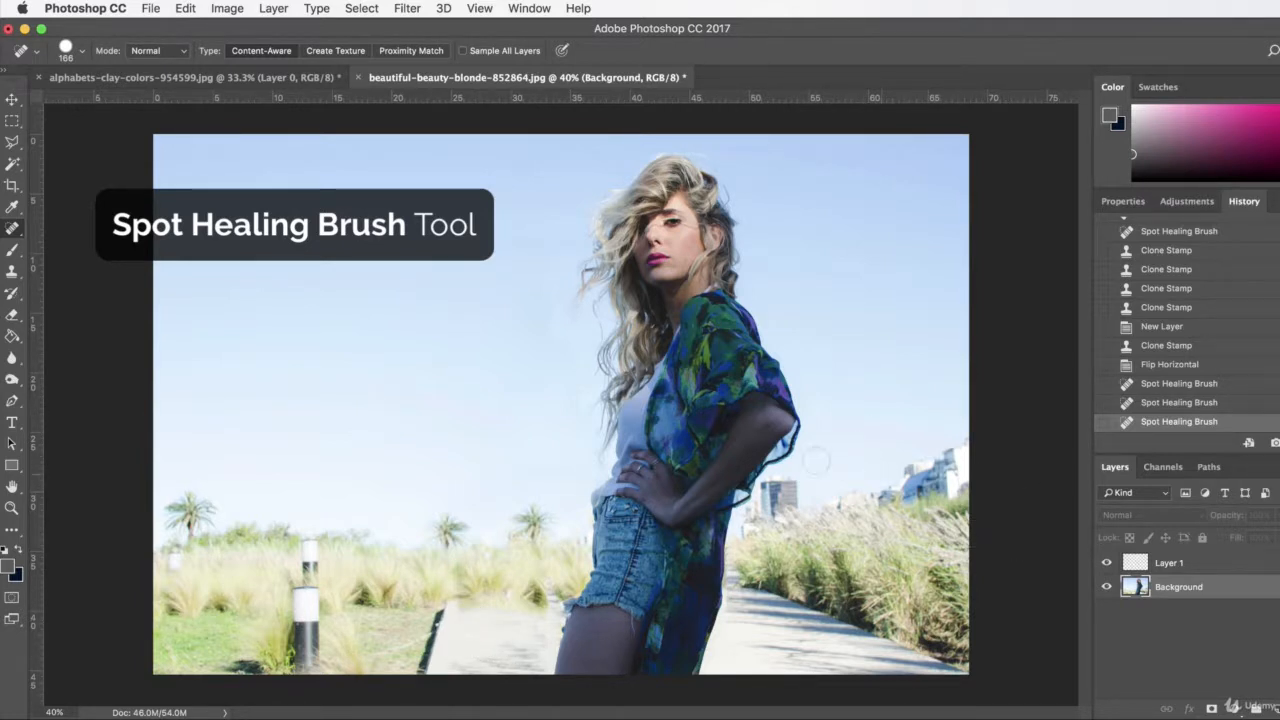
{"action": "left_click", "coordinate": [12, 99]}
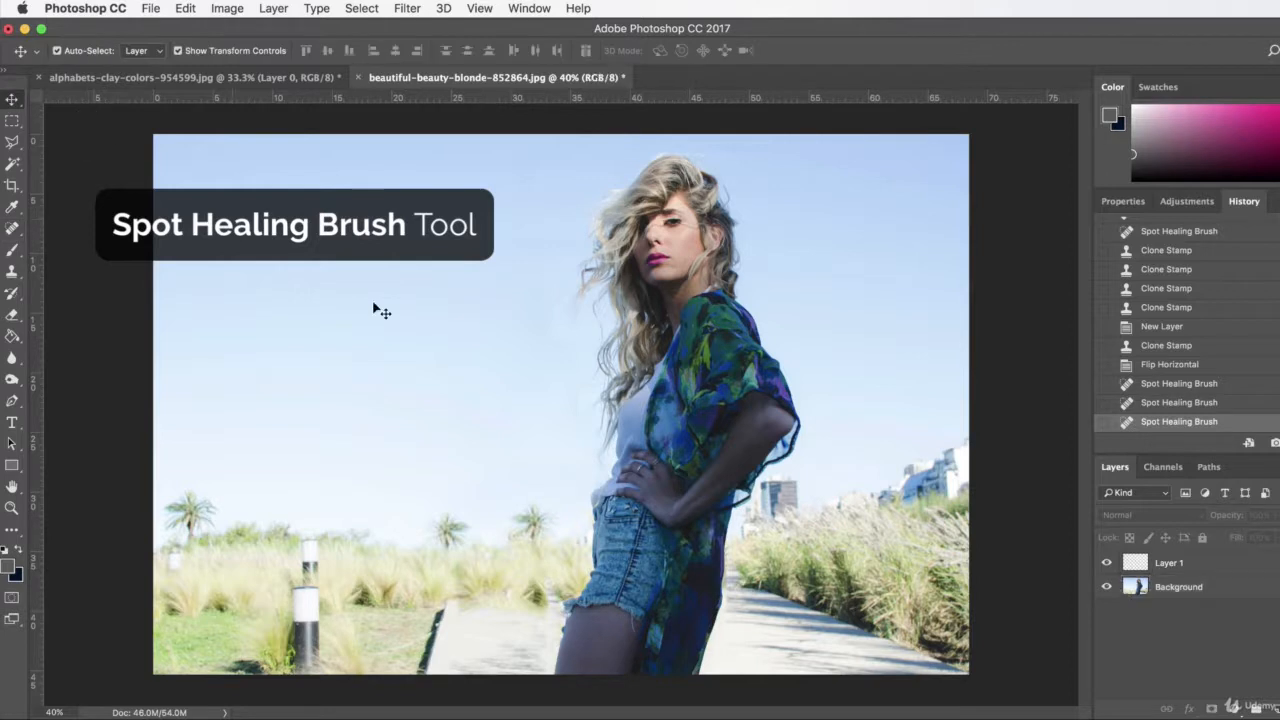